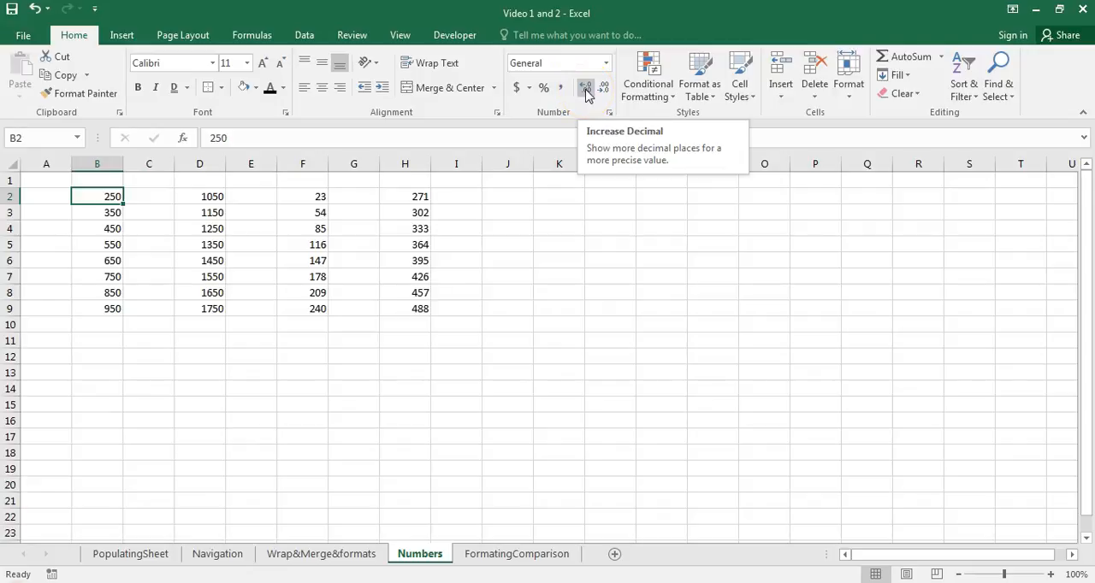
- Show cell B2 with five decimal places, and reduce it back to a whole number
left_click(584, 90)
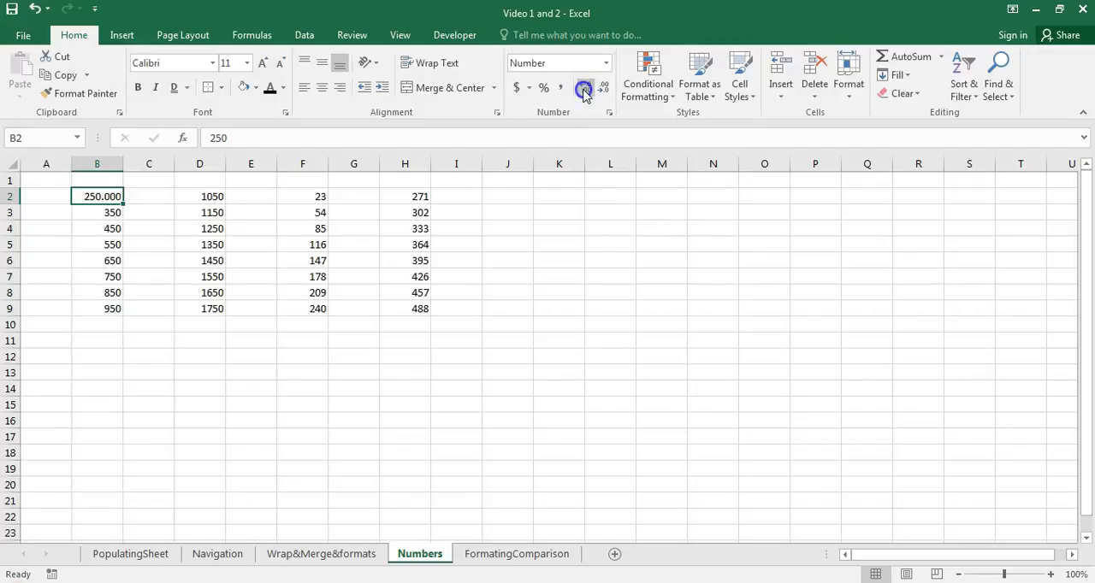
left_click(584, 90)
left_click(584, 91)
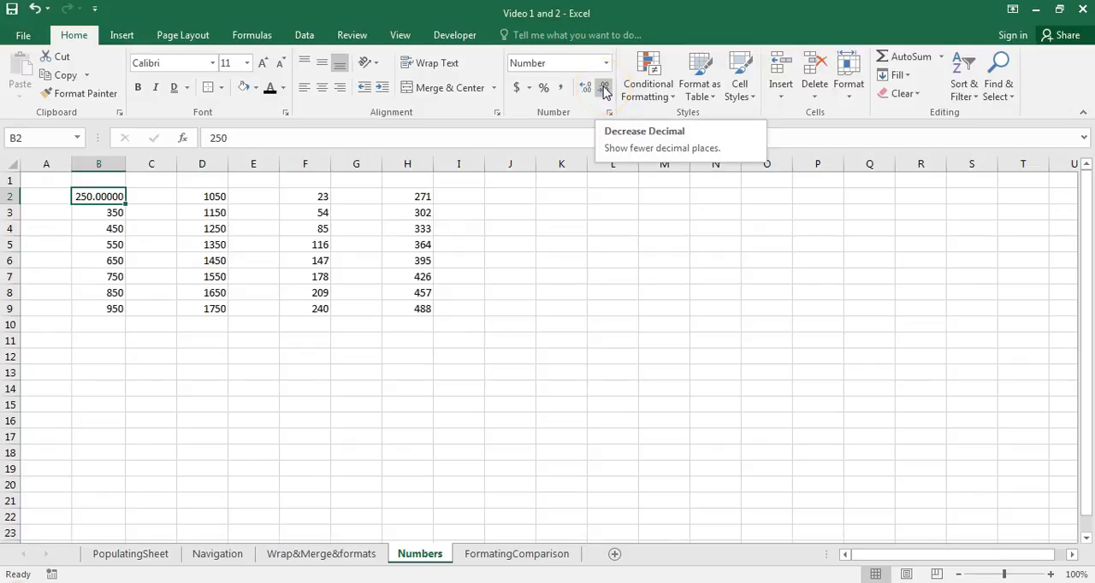
left_click(603, 89)
left_click(603, 89)
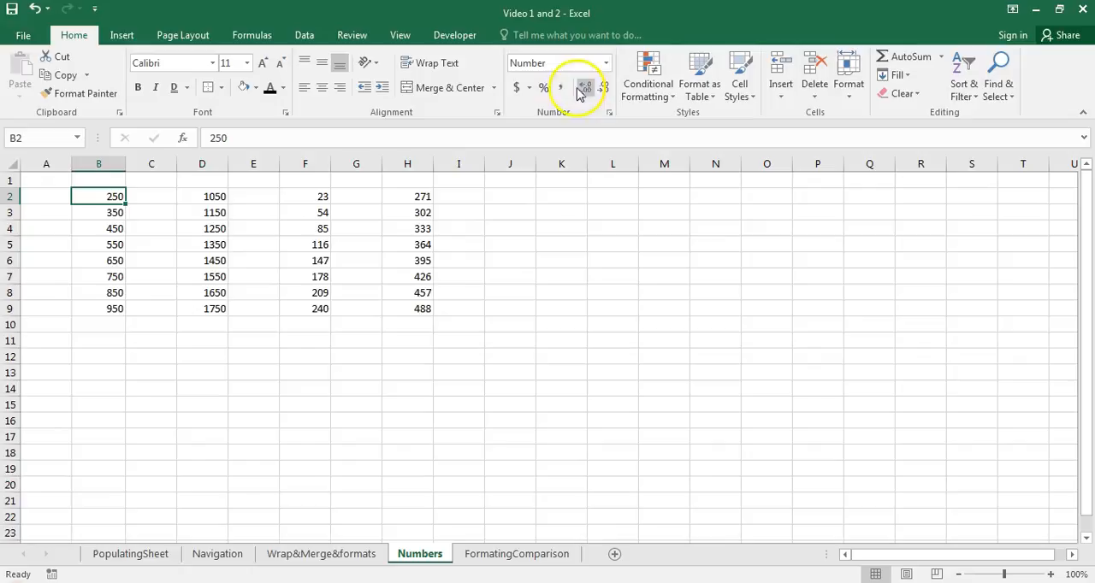
- Show the values in B2:B9 with two decimal places, and remove the decimals again
left_click(101, 205)
left_click_drag(91, 196, 116, 305)
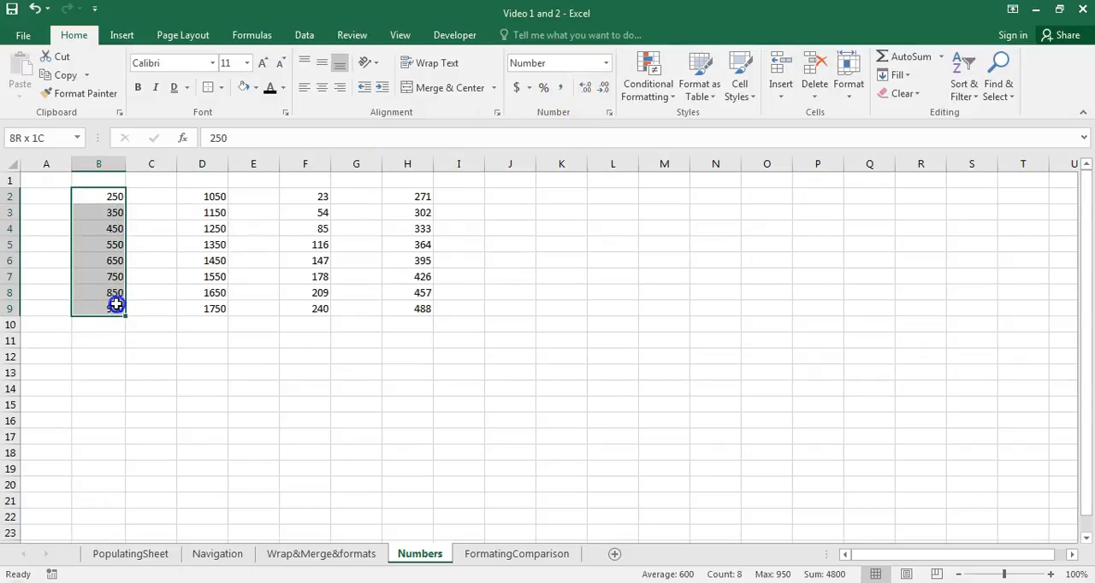
left_click(589, 88)
left_click(603, 88)
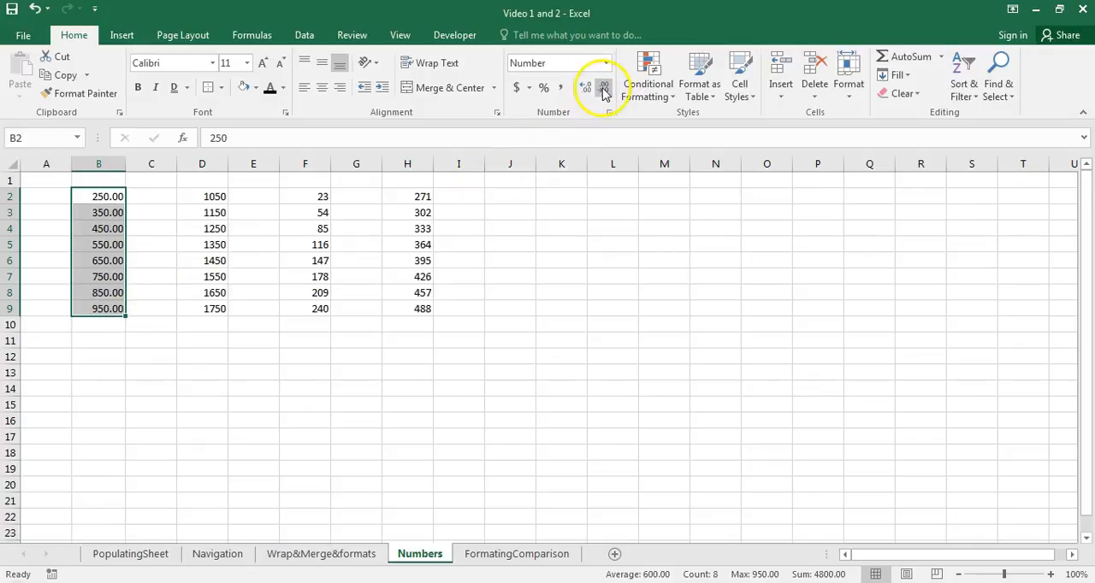
left_click(462, 293)
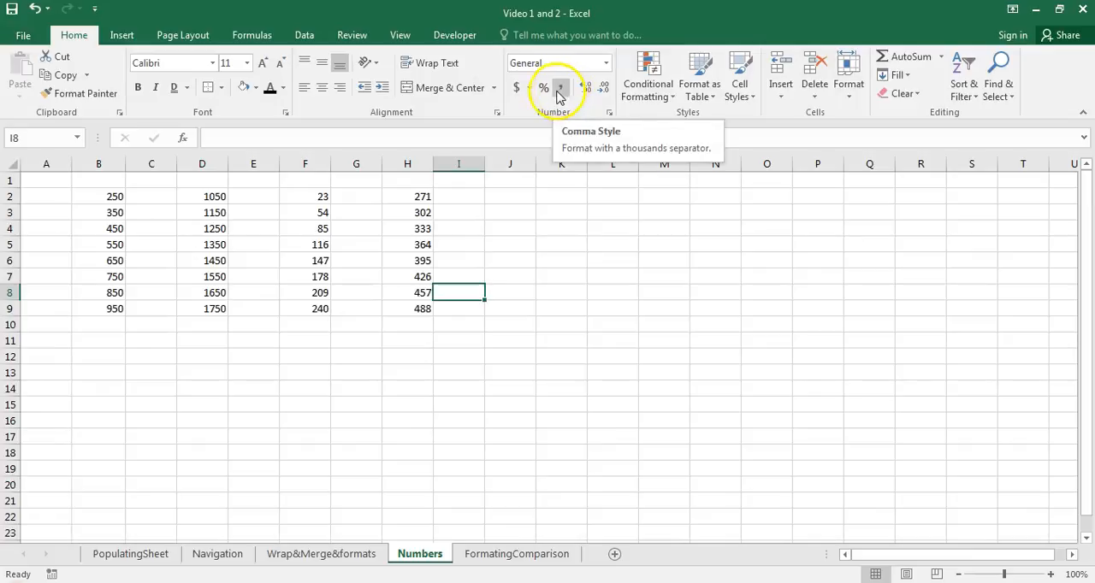
- Apply the Comma Style to the values in D2:D9
left_click(196, 199)
left_click_drag(193, 219, 208, 313)
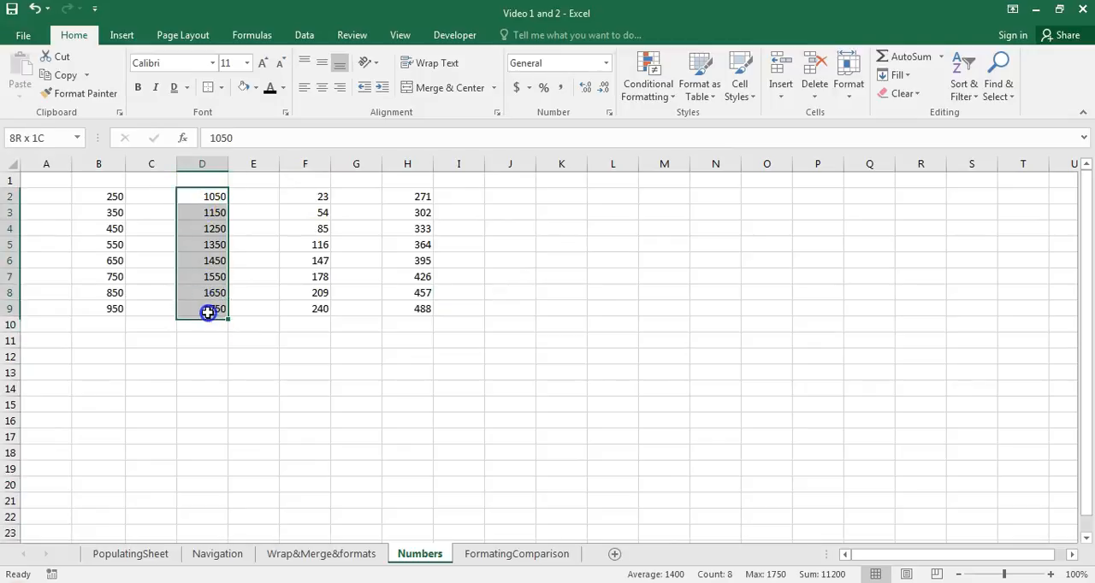
left_click(560, 88)
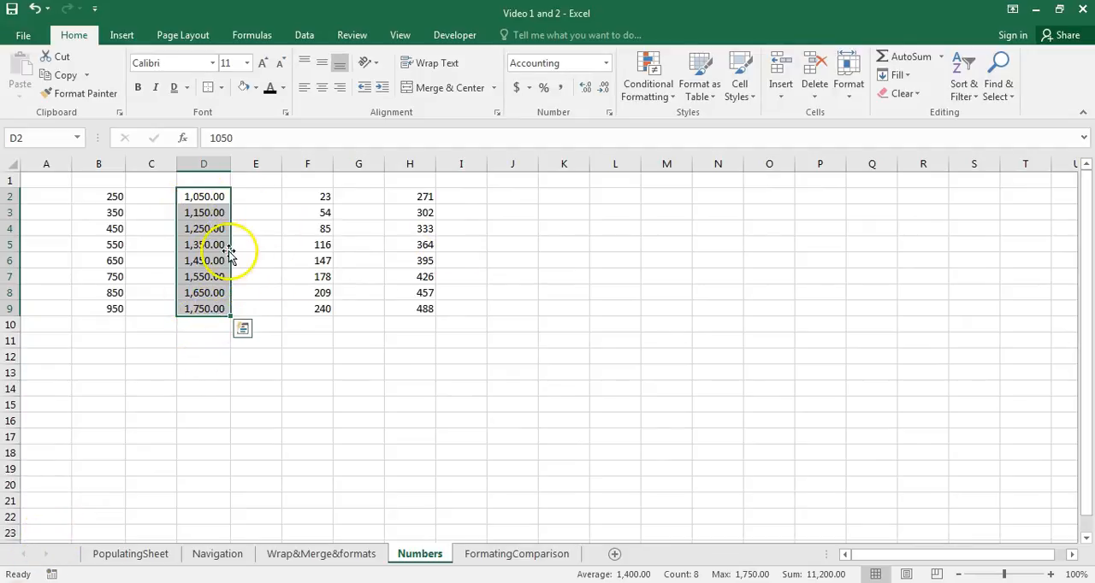
- Enter the number 100000000 in cell J2
left_click(512, 195)
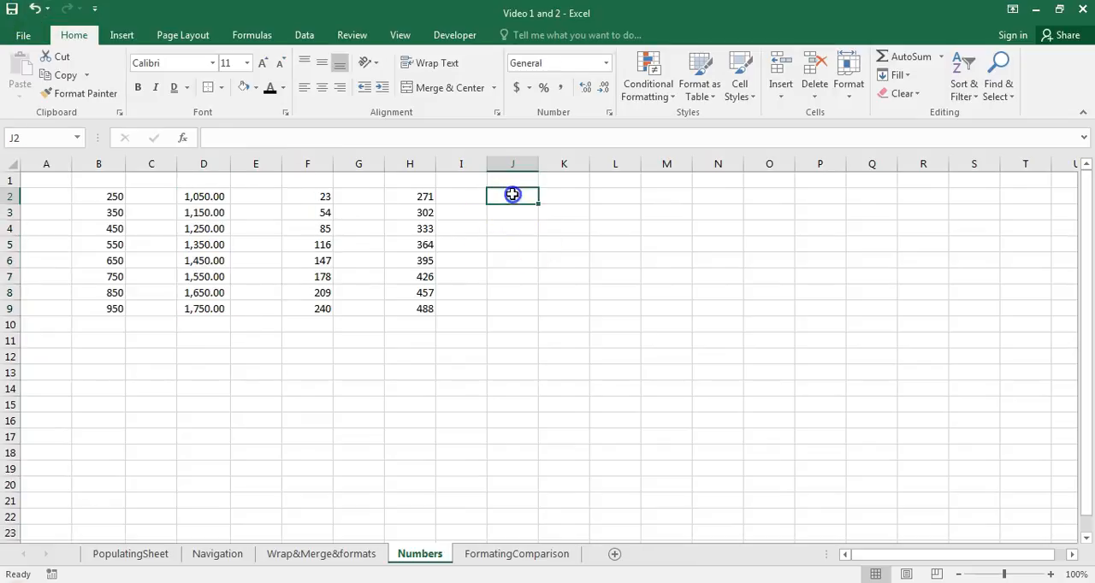
type("100000000")
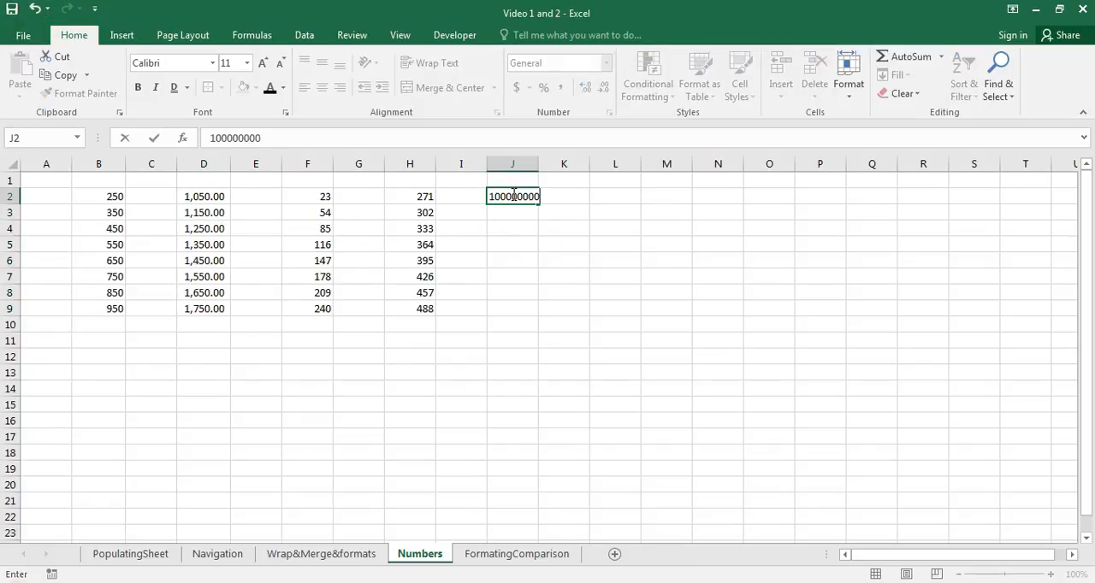
left_click(619, 313)
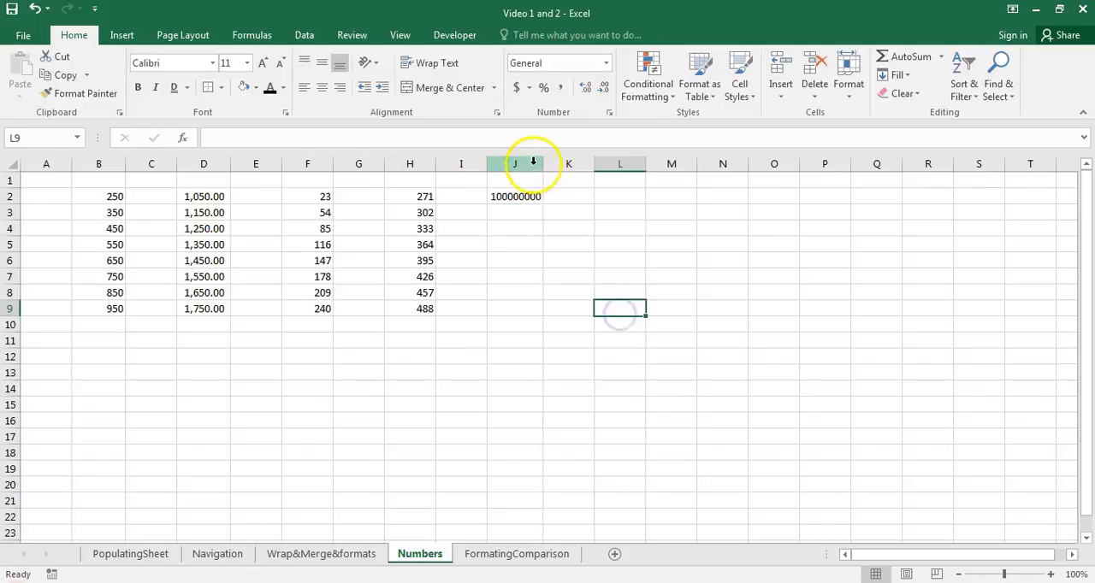
- Format J2 with thousands separators using the Comma Style, and remove its decimal places
left_click(525, 197)
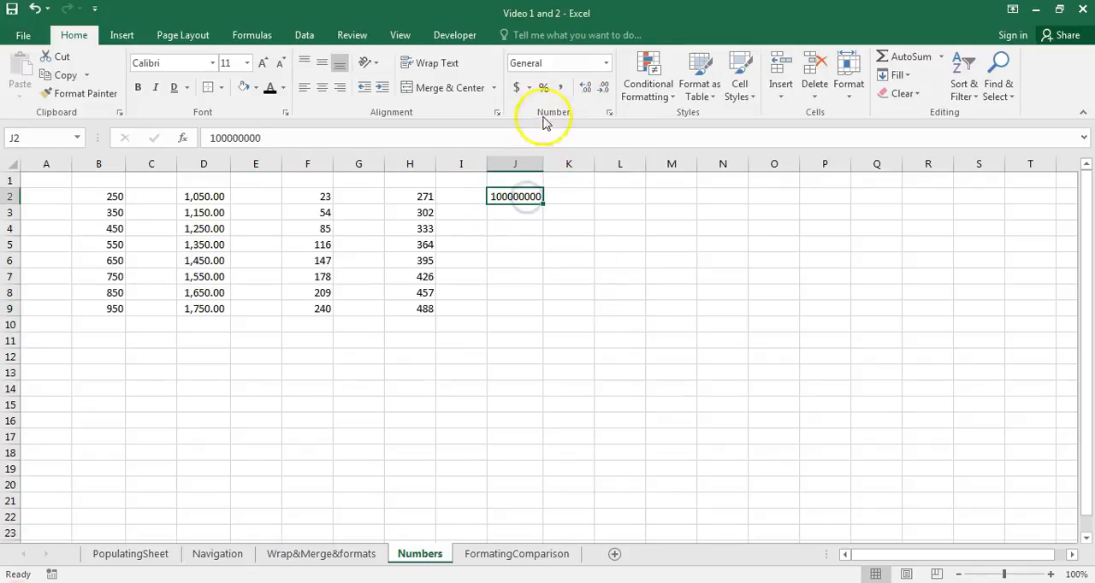
left_click(556, 89)
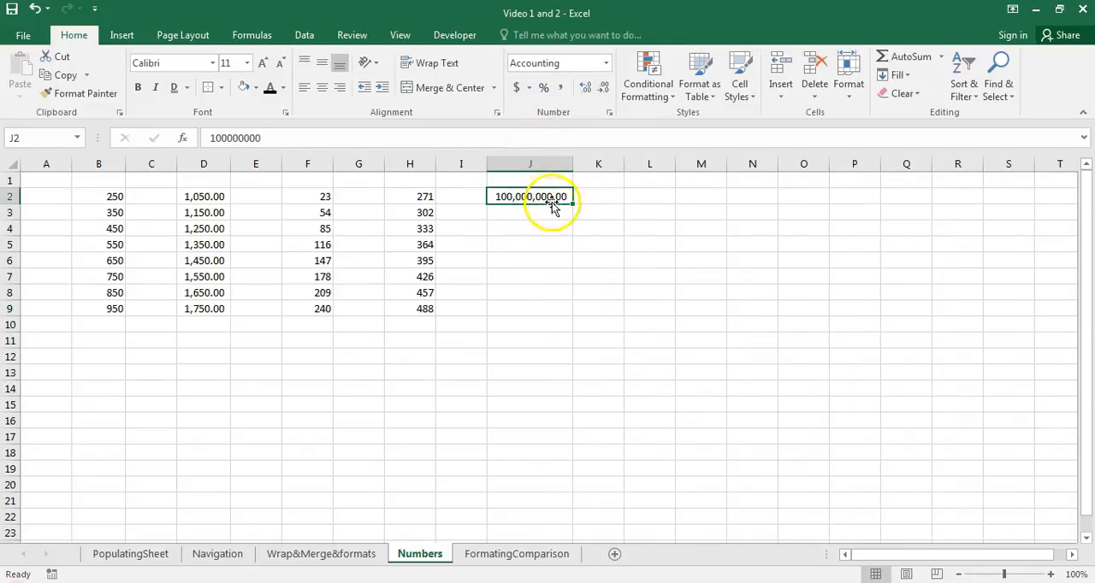
left_click(498, 229)
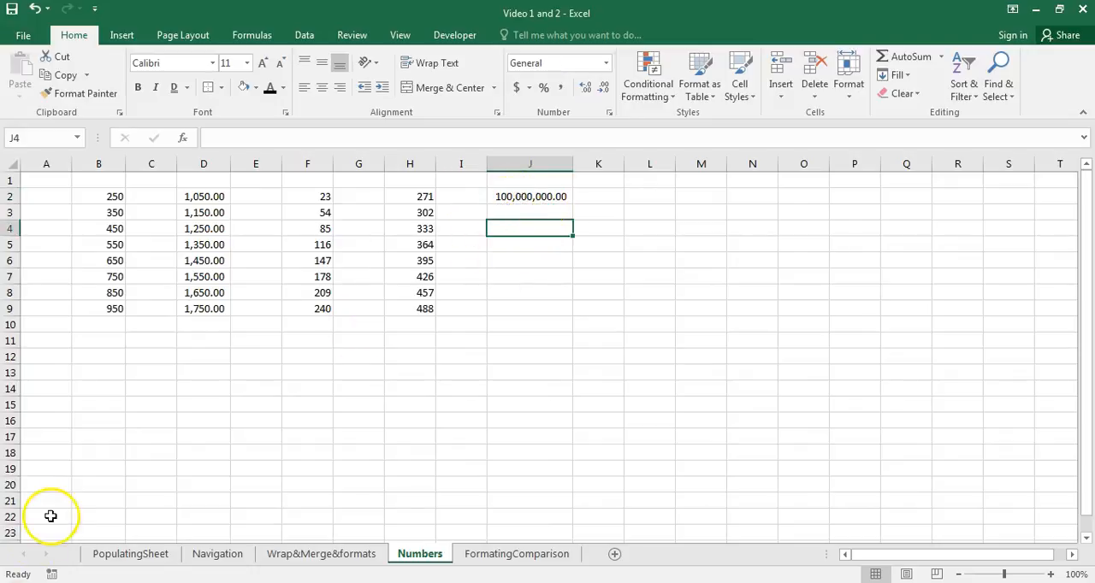
left_click(544, 197)
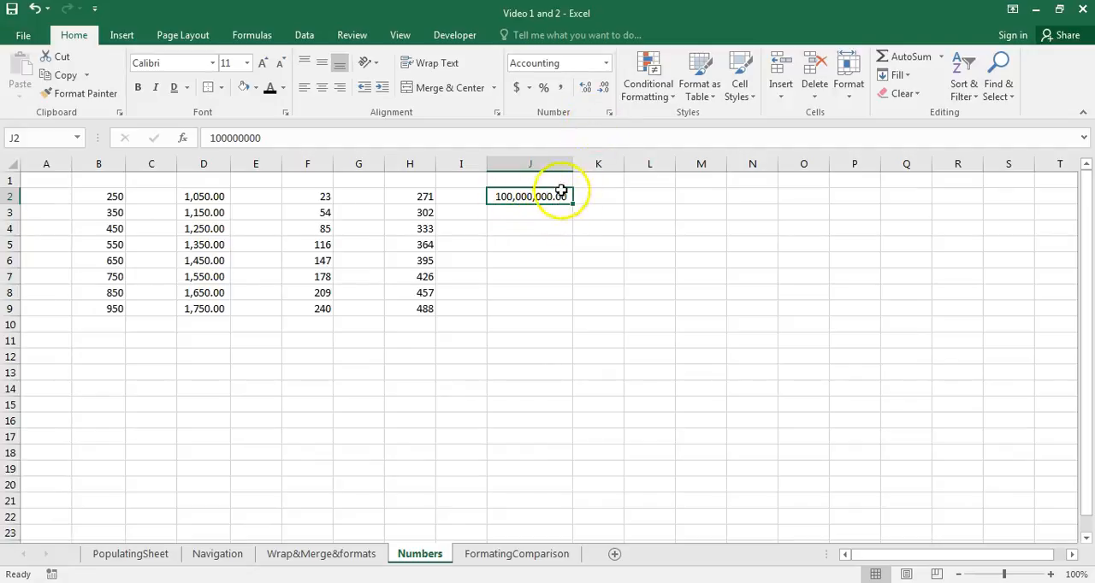
left_click(602, 89)
left_click(602, 89)
left_click(570, 305)
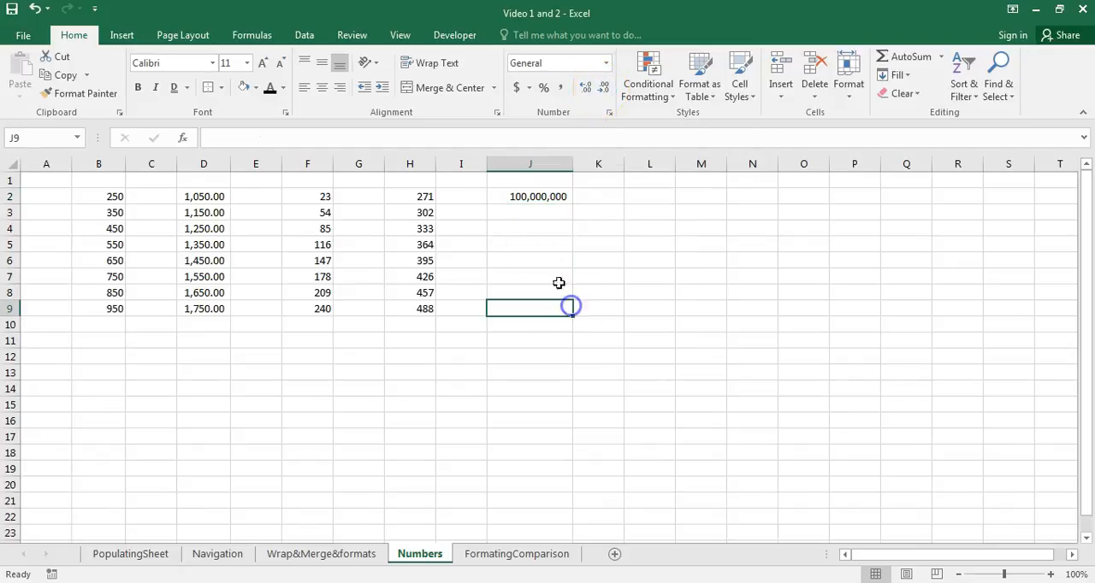
left_click(527, 204)
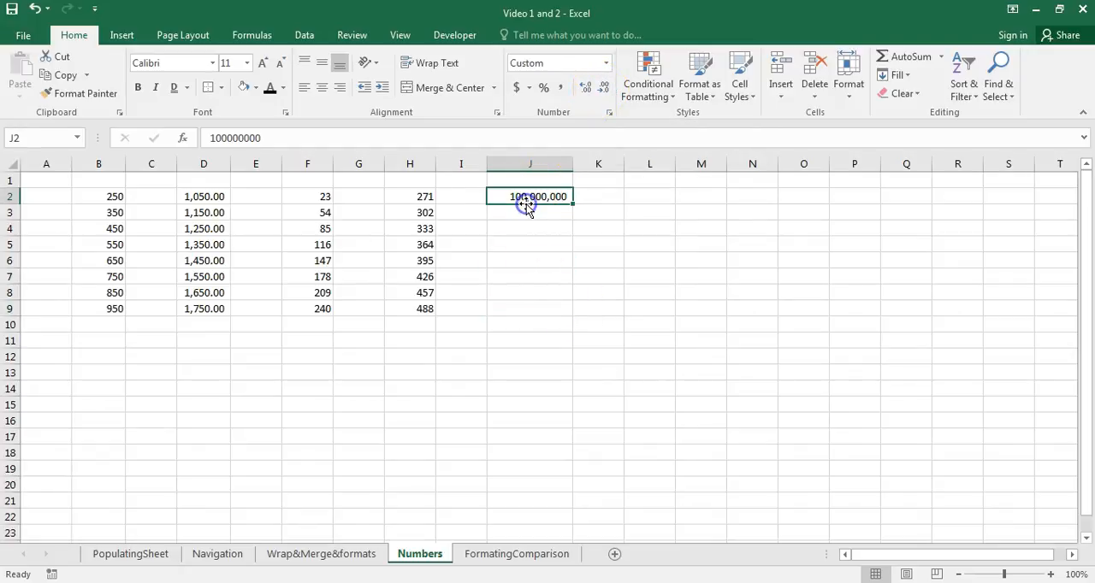
- Apply the Percent Style to the values in H2:H9
left_click(401, 198)
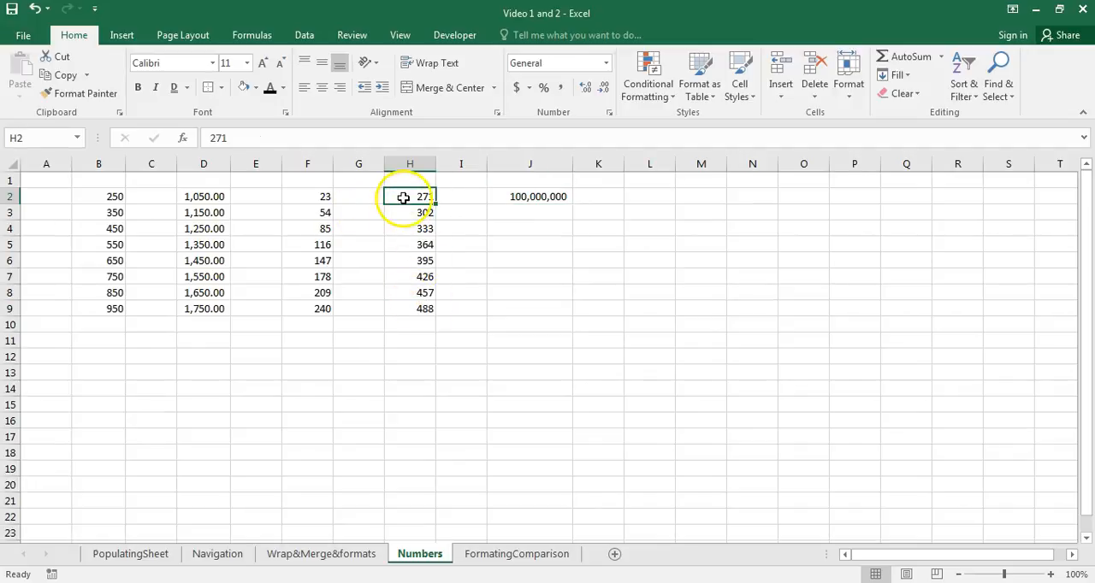
left_click_drag(403, 198, 405, 310)
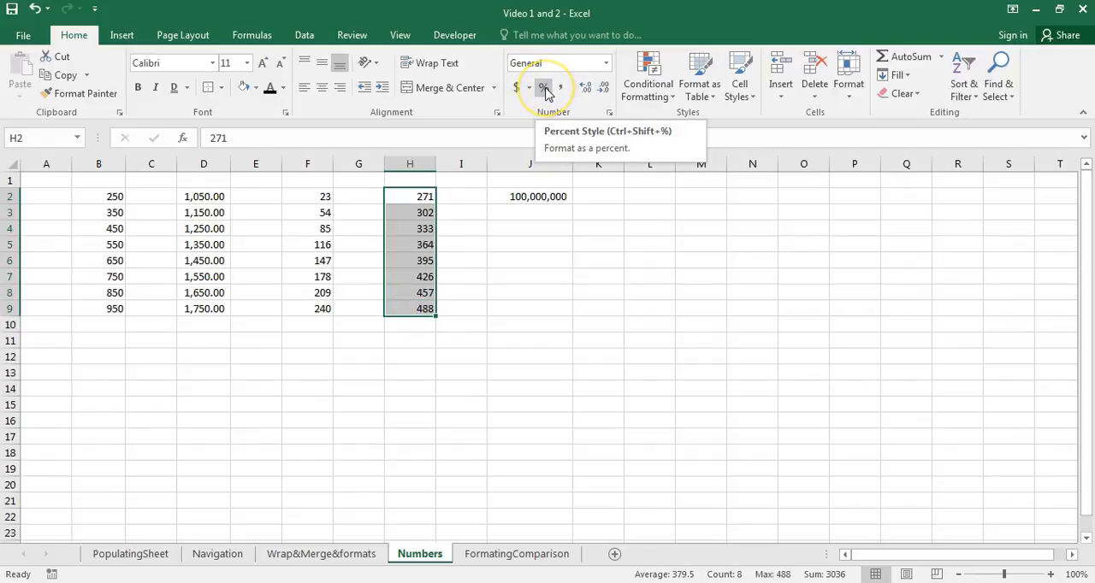
left_click(545, 90)
left_click(411, 228)
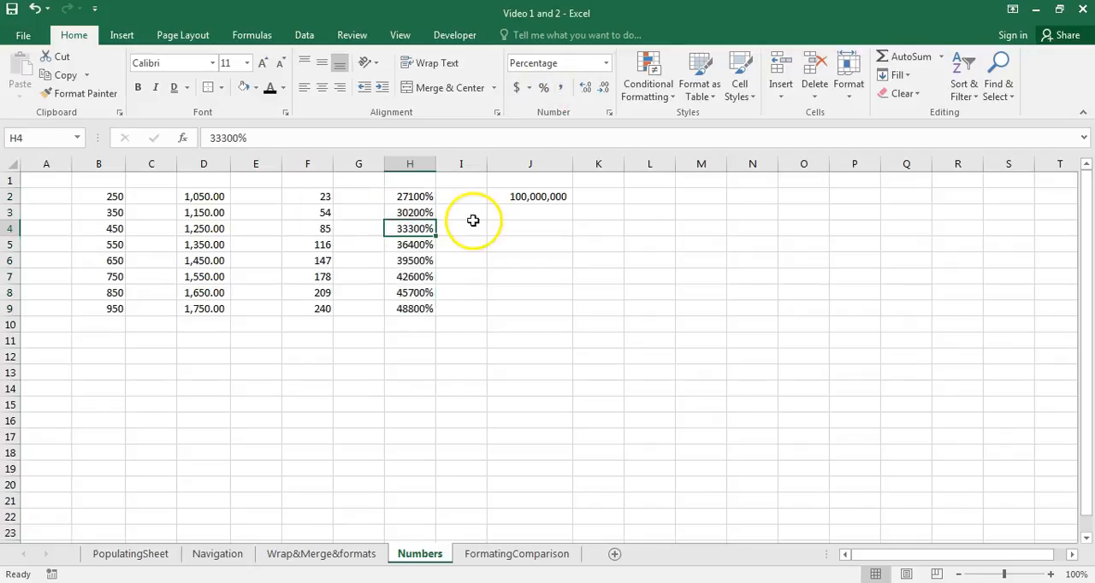
- Format J2 with the accounting format in US dollars, and switch its currency to Euro
left_click(538, 195)
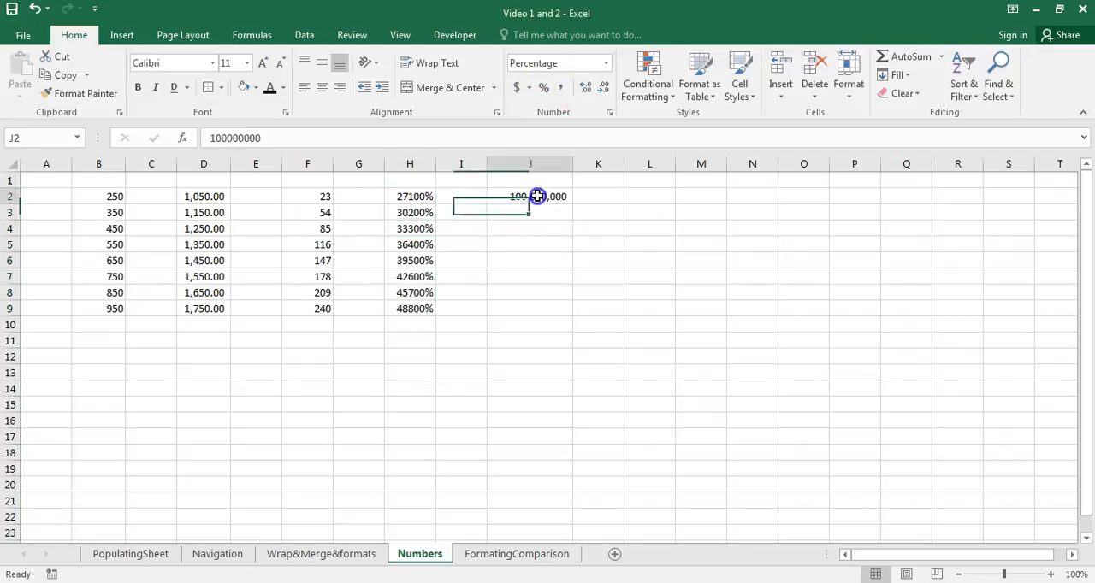
left_click(529, 89)
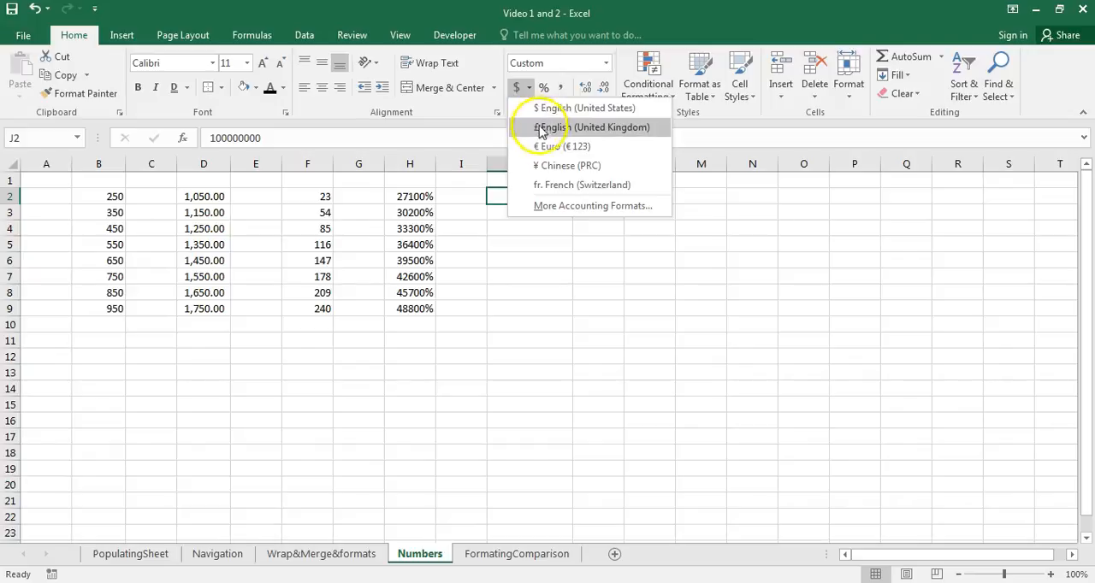
left_click(465, 310)
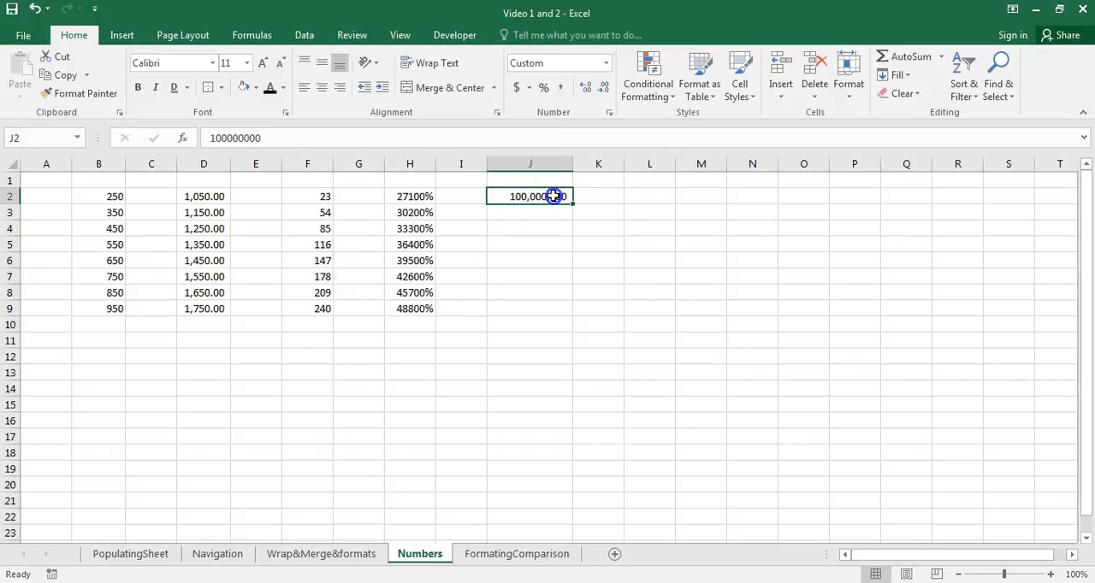
left_click(528, 88)
left_click(536, 109)
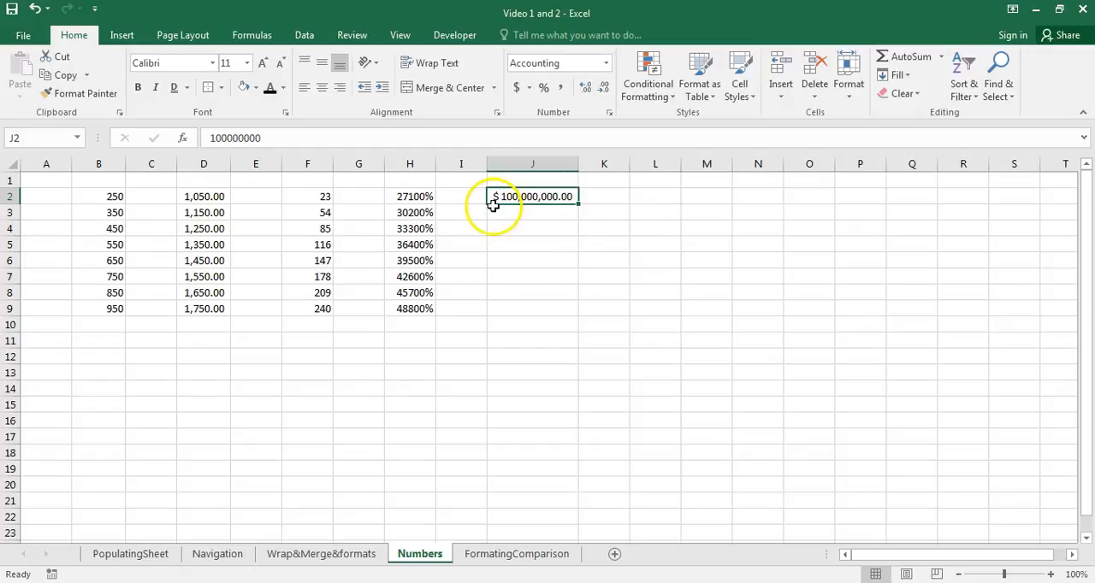
left_click(530, 88)
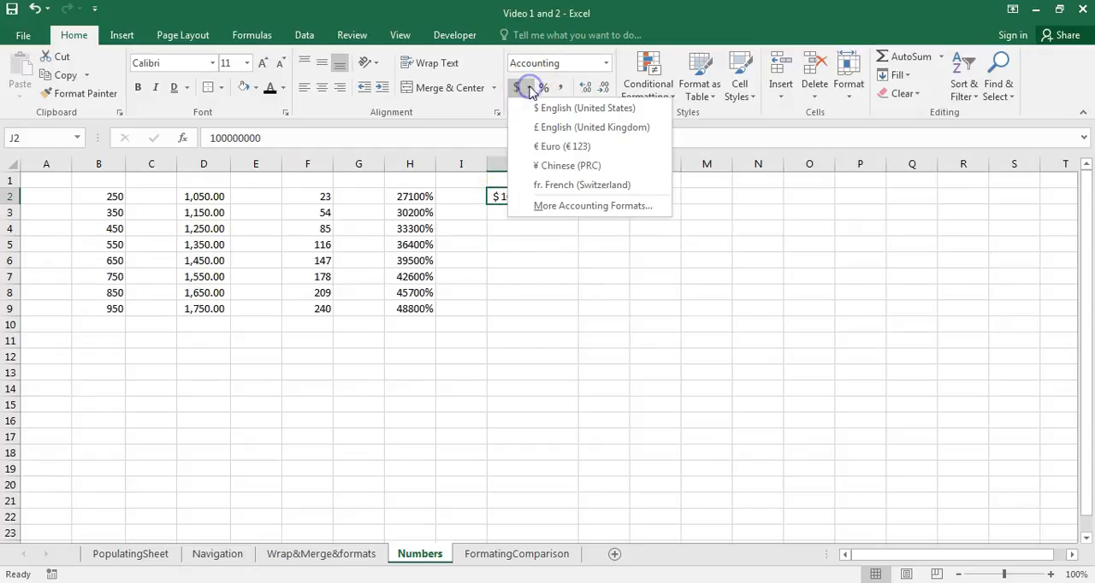
left_click(557, 147)
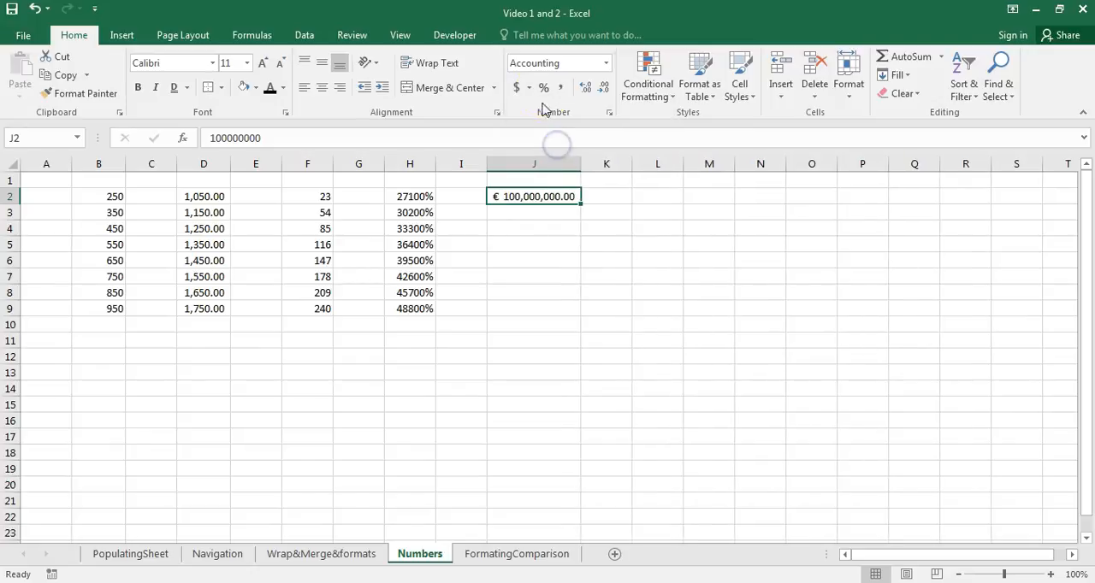
- Change the accounting format of J2 to the Chinese (PRC) yuan
left_click(530, 88)
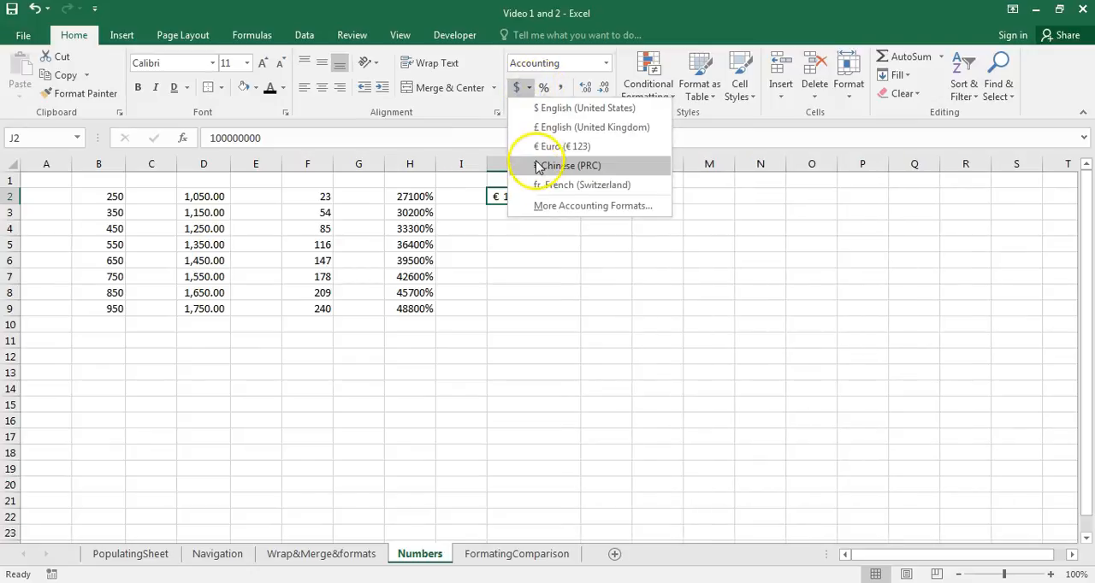
left_click(538, 166)
left_click(538, 220)
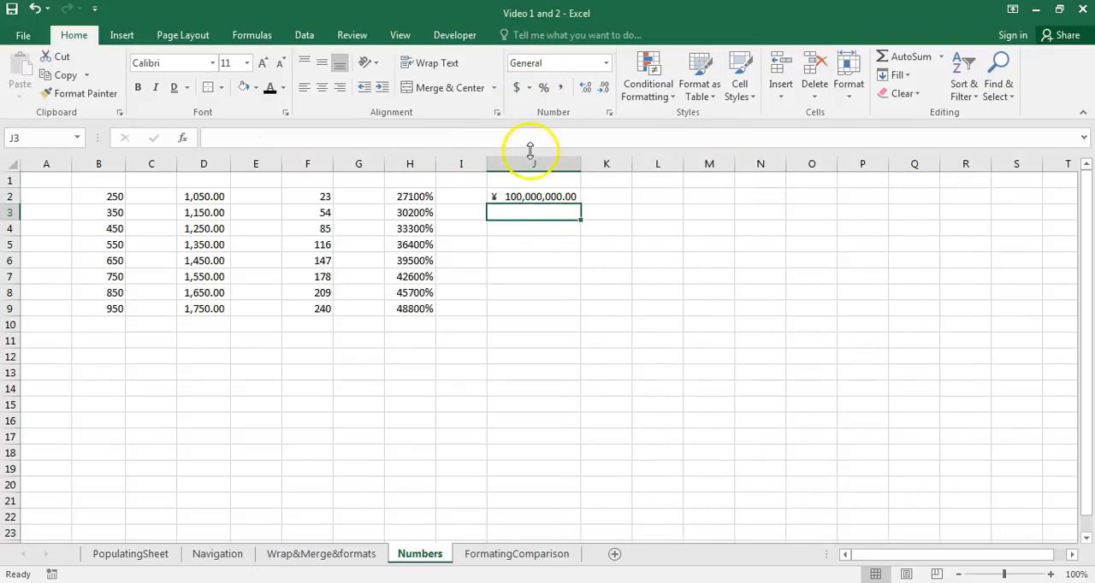
- Change the accounting format of J2 to the PKR currency symbol
left_click(525, 197)
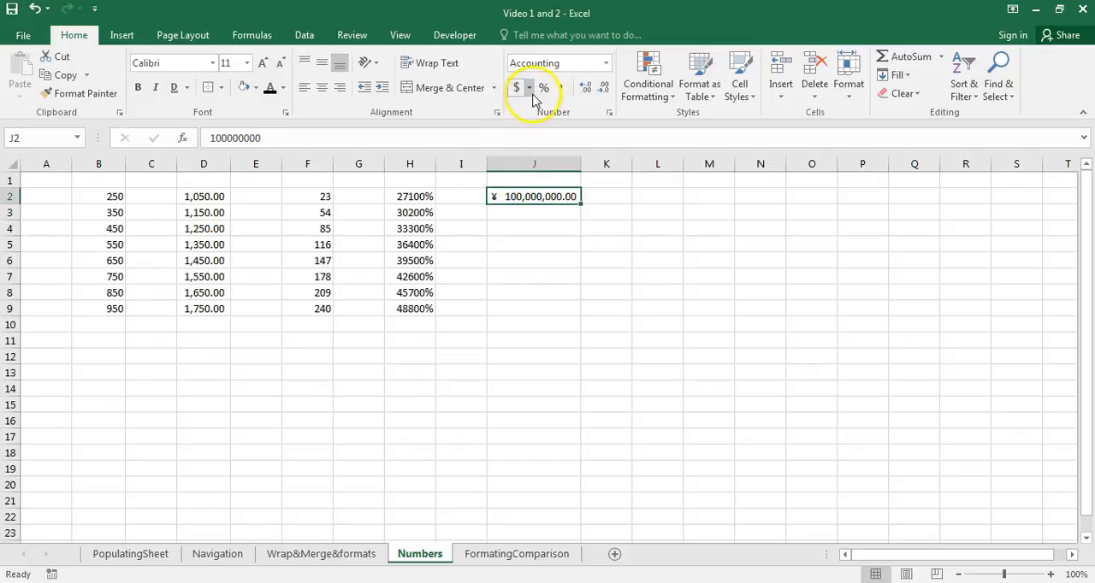
left_click(529, 89)
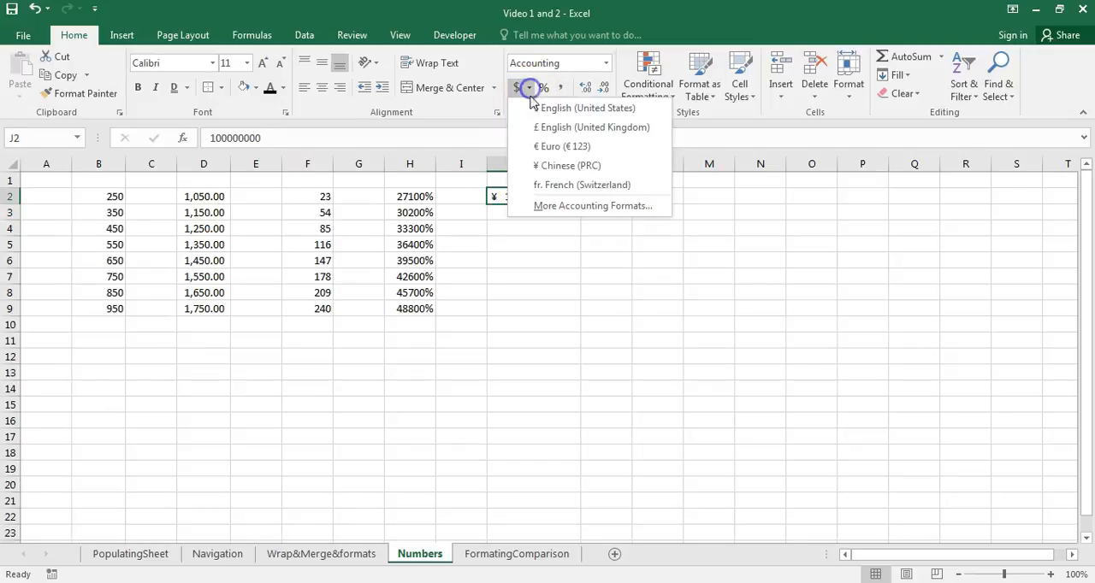
left_click(558, 207)
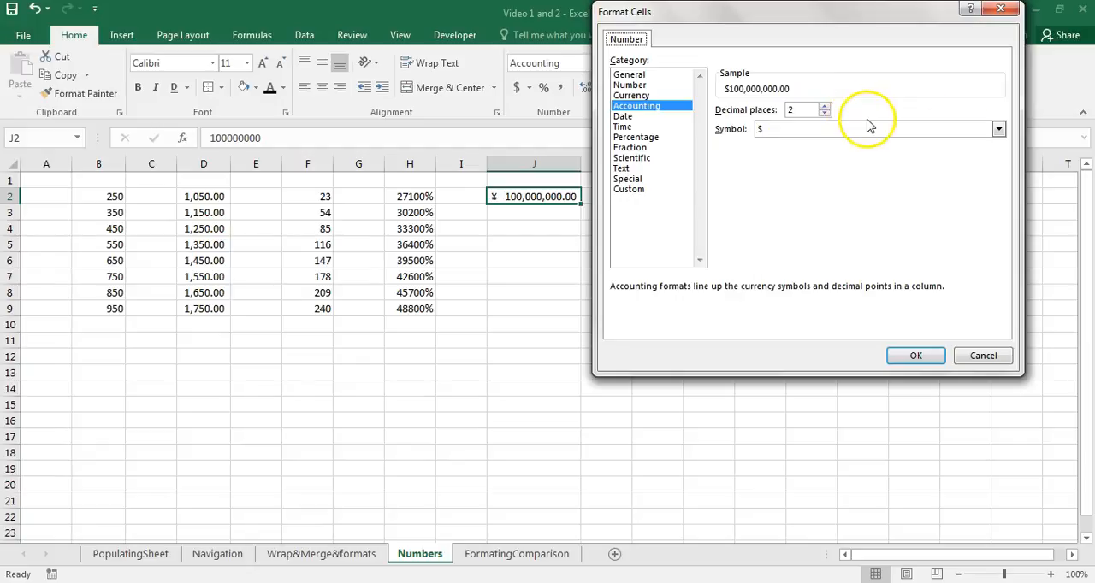
left_click(998, 129)
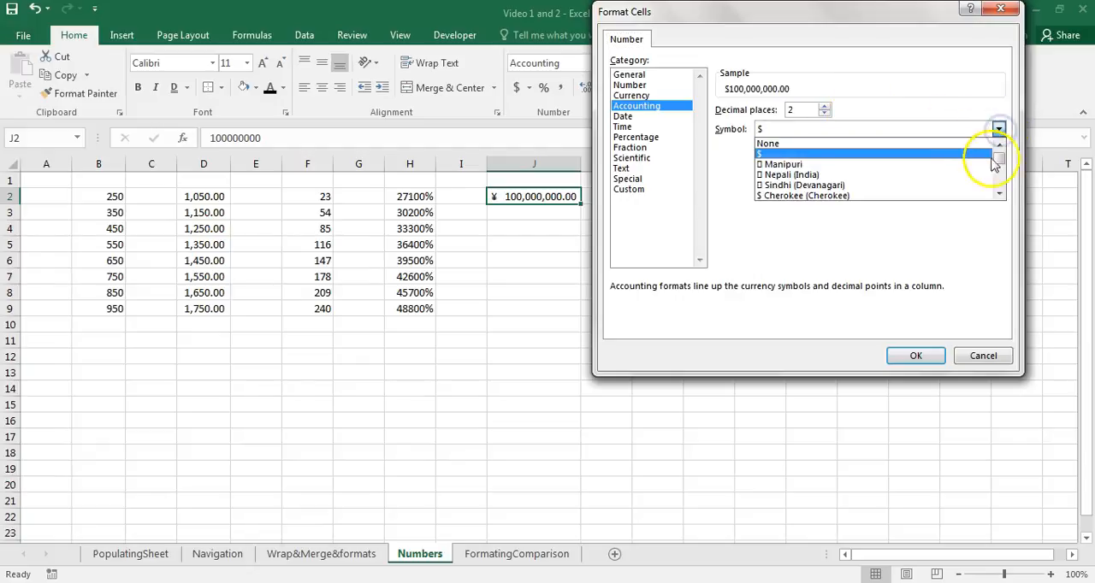
mouse_move(1001, 166)
left_mouse_down()
mouse_move(995, 177)
mouse_move(997, 151)
left_mouse_up()
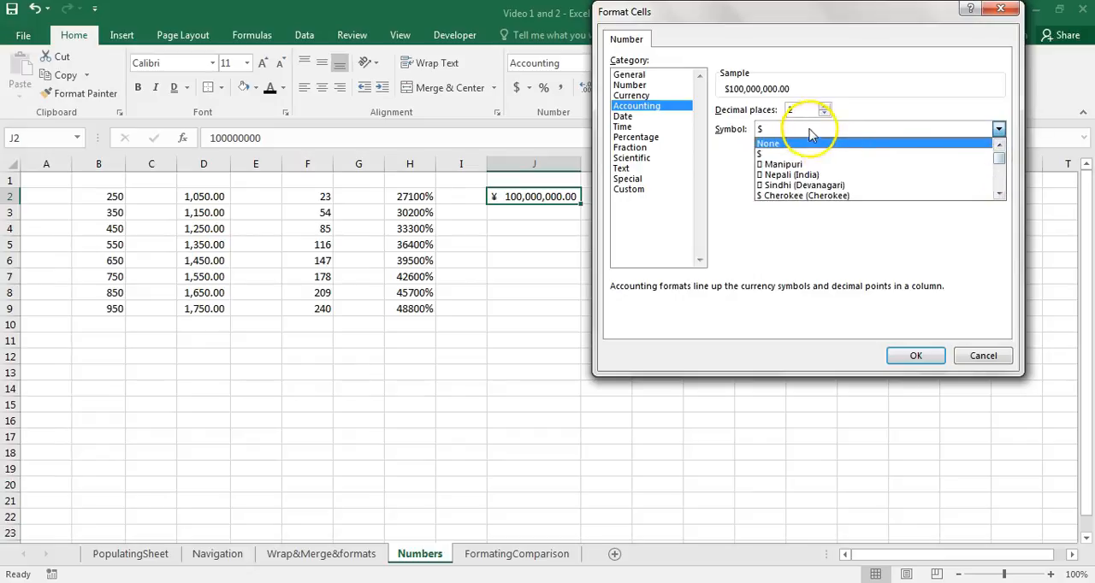
left_click(809, 129)
type("pk")
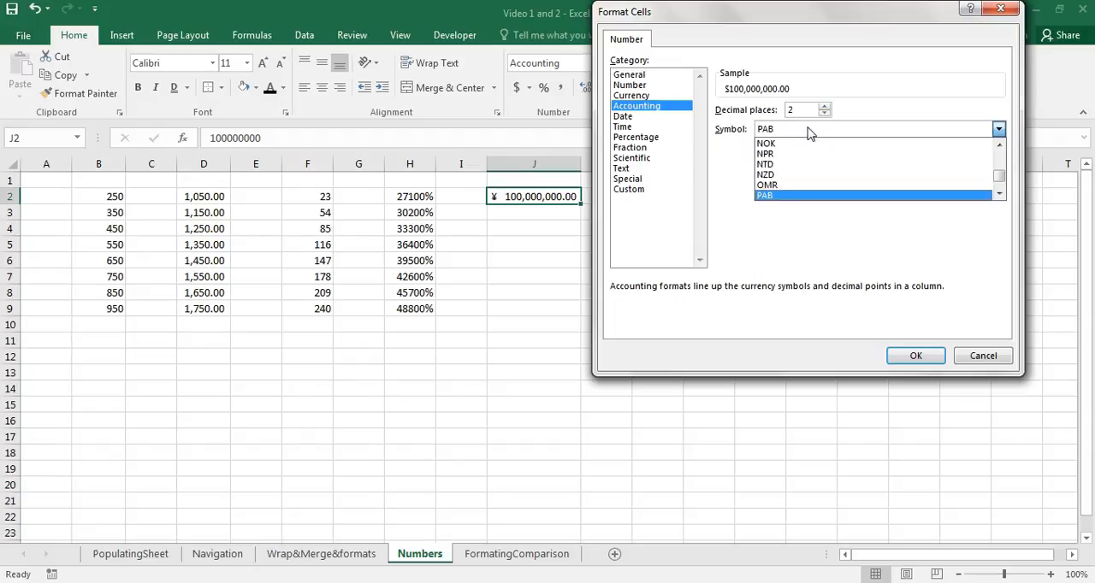
left_click(810, 129)
left_click(809, 130)
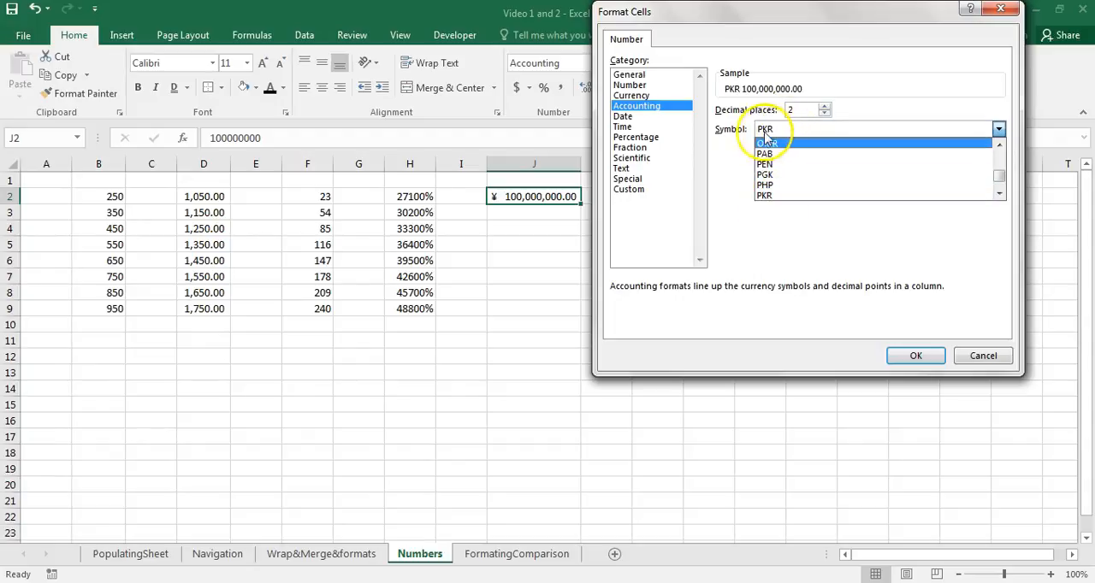
left_click(775, 199)
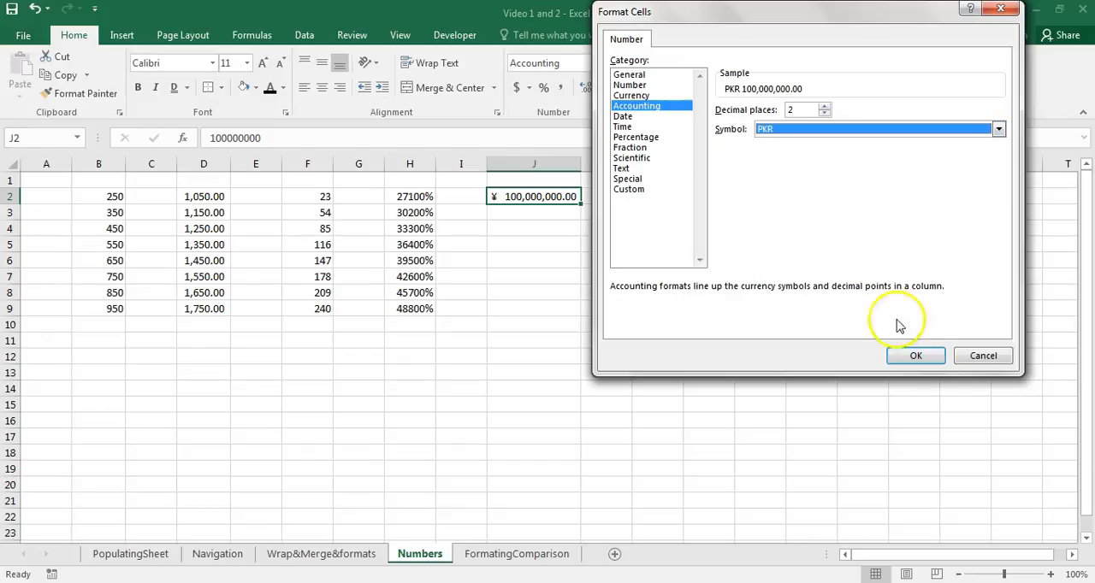
left_click(916, 356)
left_click(618, 278)
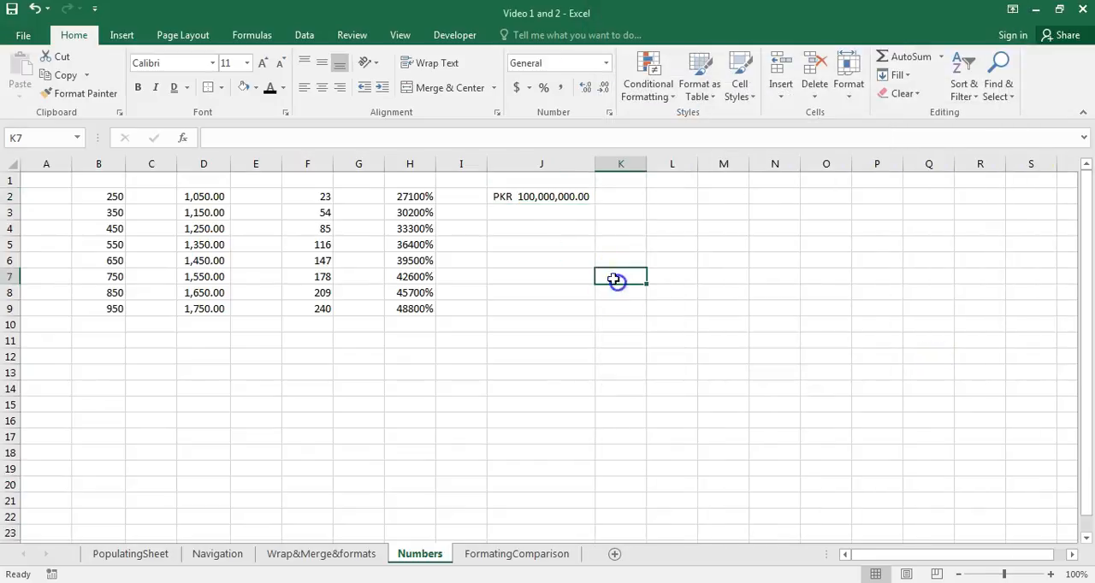
left_click(505, 196)
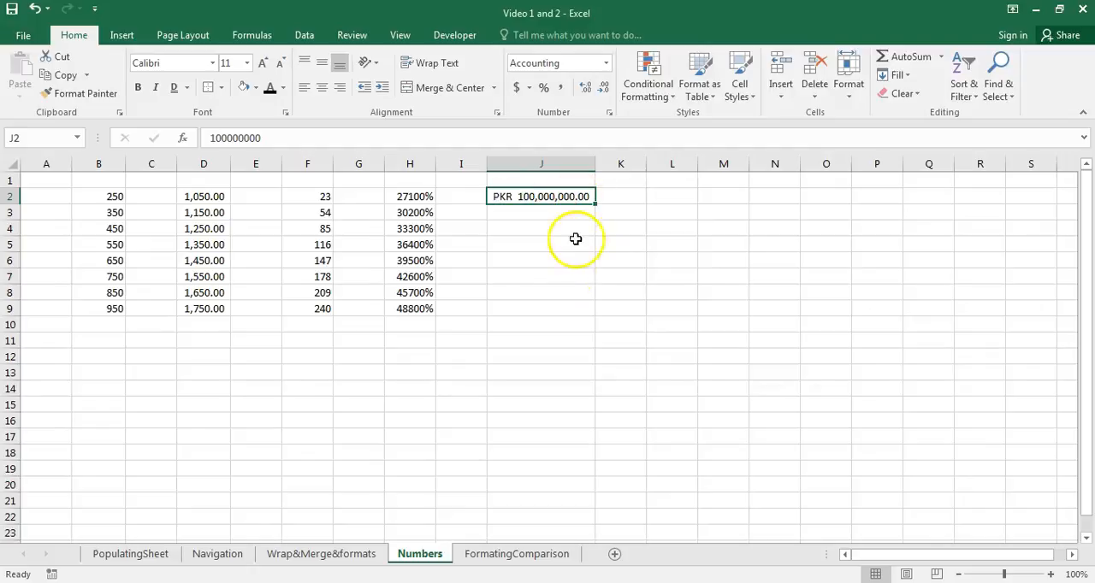
left_click(564, 270)
- Copy J2's formatting onto B2:B9 with the Format Painter, and autofit the width of column B
left_click(525, 197)
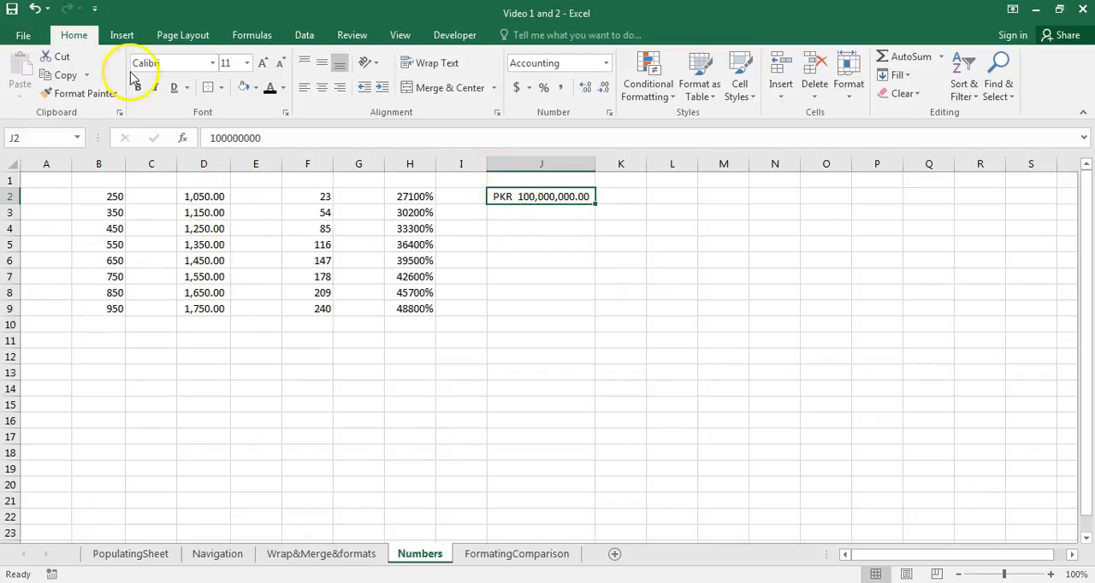
left_click(81, 96)
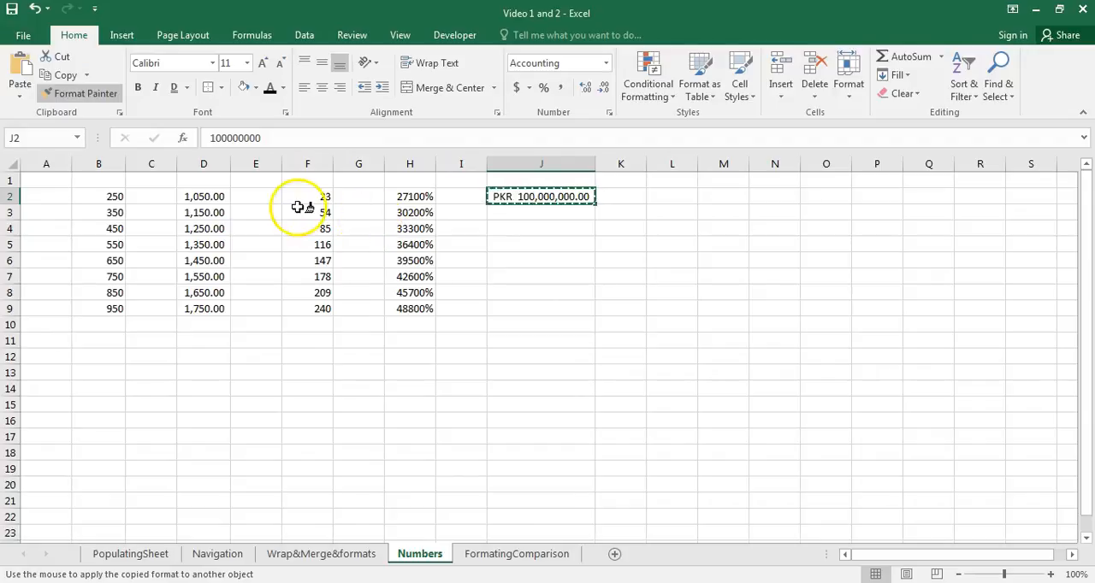
left_click_drag(103, 197, 105, 307)
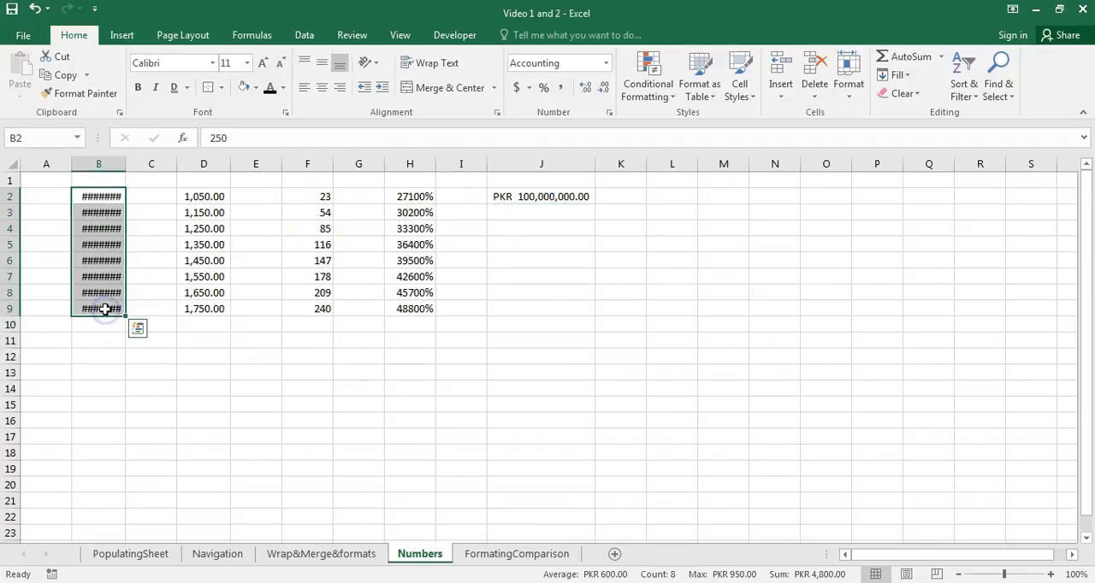
left_click(145, 387)
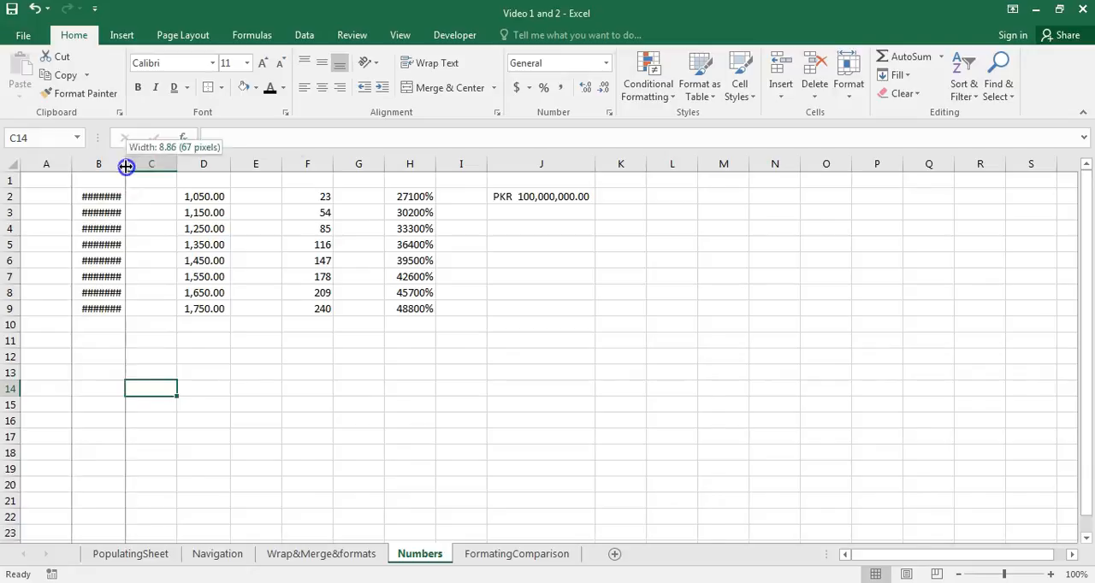
double_click(125, 166)
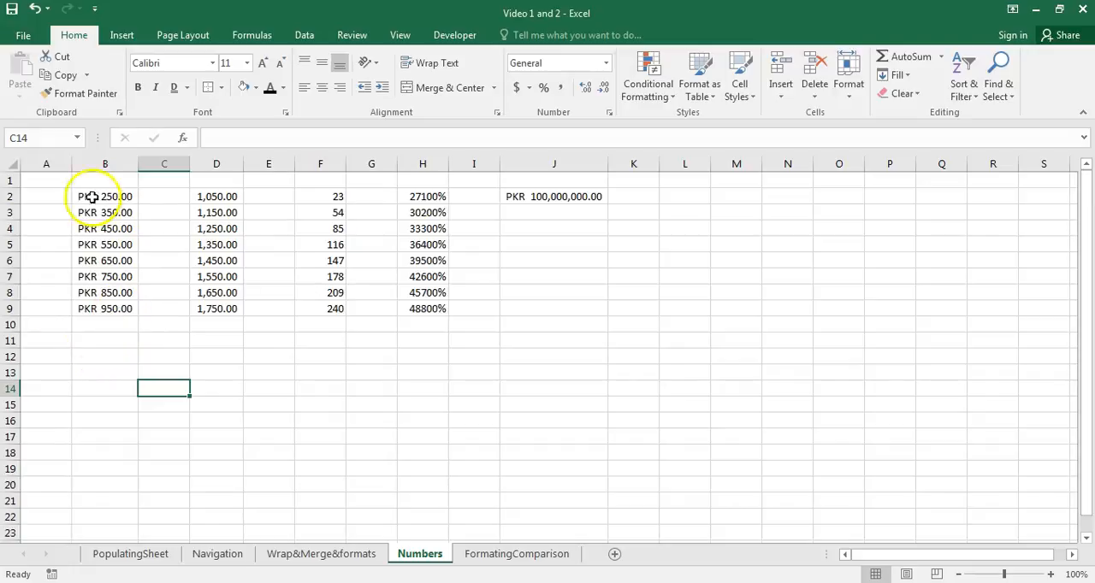
- Examine the number formats available for cell B2 without applying one
left_click(538, 196)
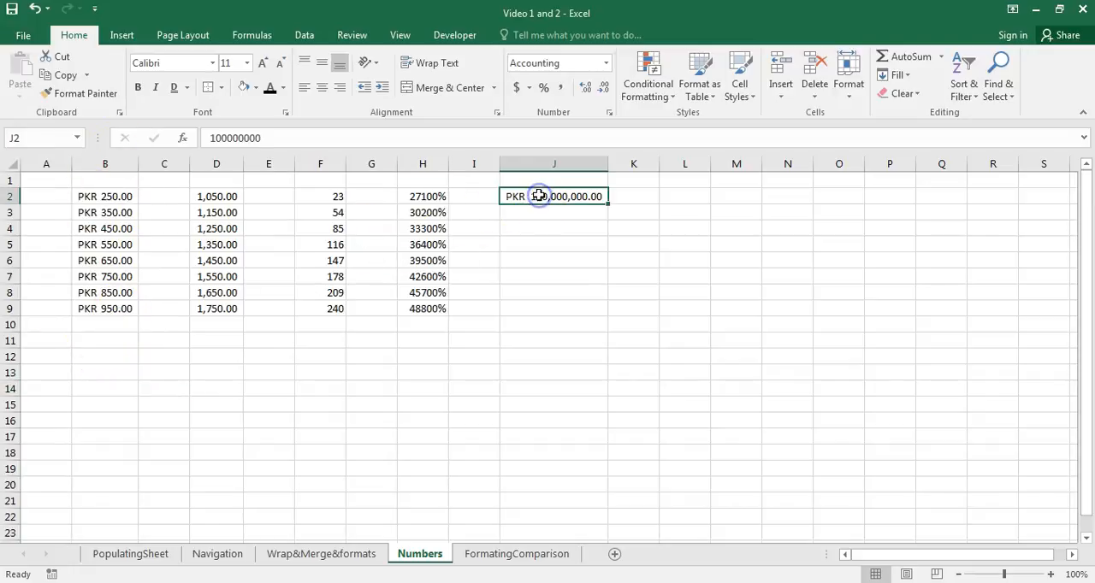
left_click(137, 198)
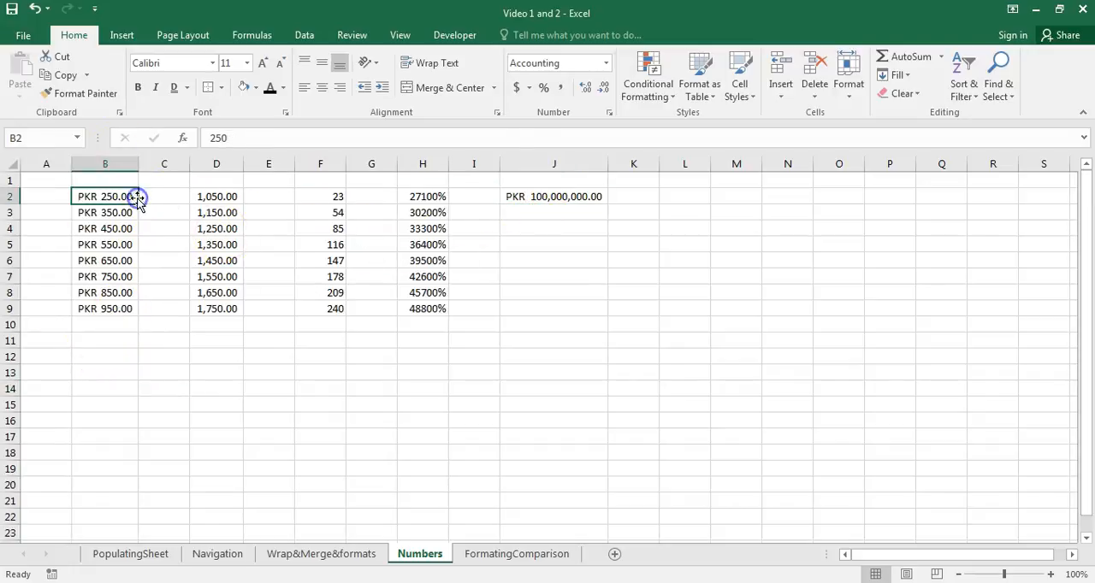
left_click(605, 65)
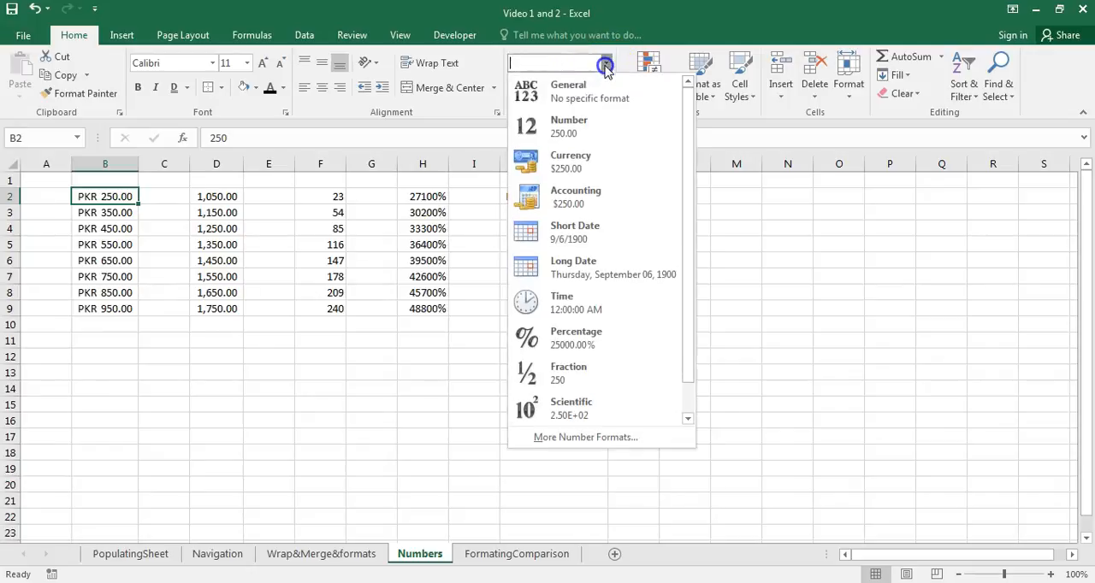
mouse_move(683, 211)
left_mouse_down()
mouse_move(682, 254)
mouse_move(680, 195)
left_mouse_up()
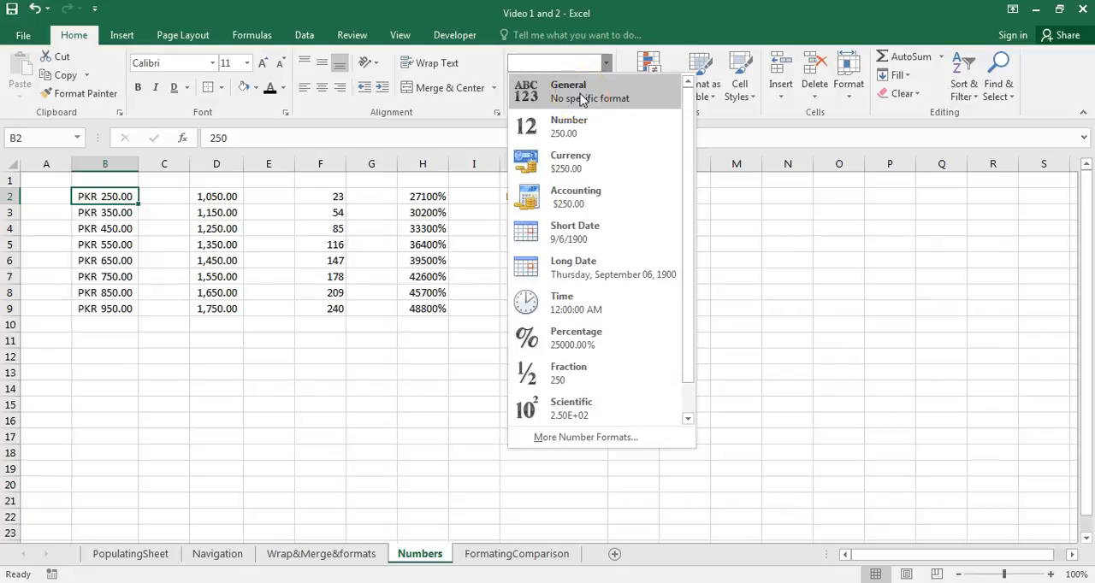
left_click(566, 137)
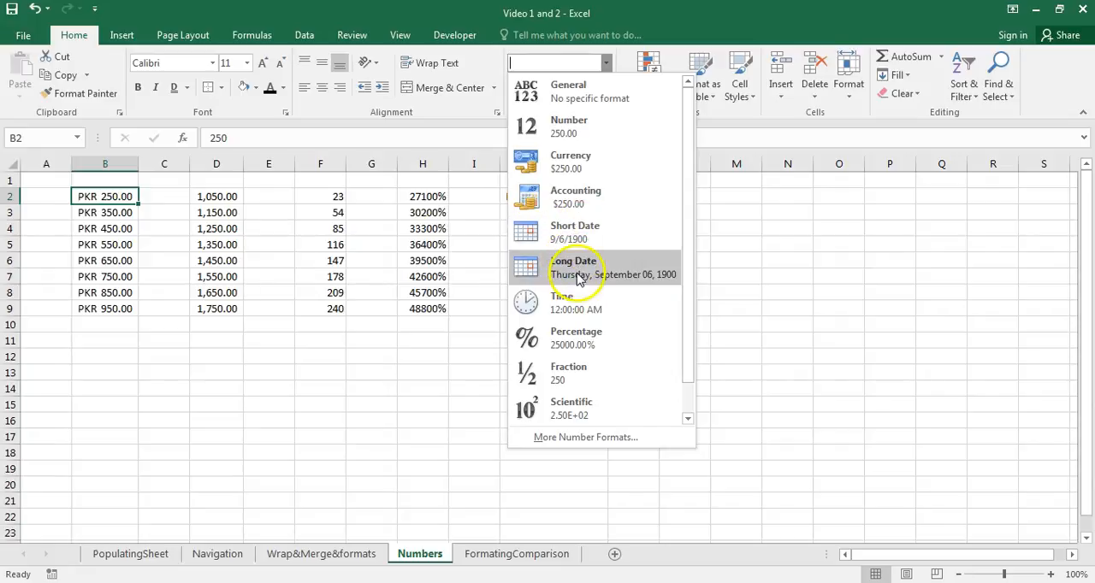
left_click(480, 271)
- Enter the date 7 - Feb in cell L2
left_click(672, 197)
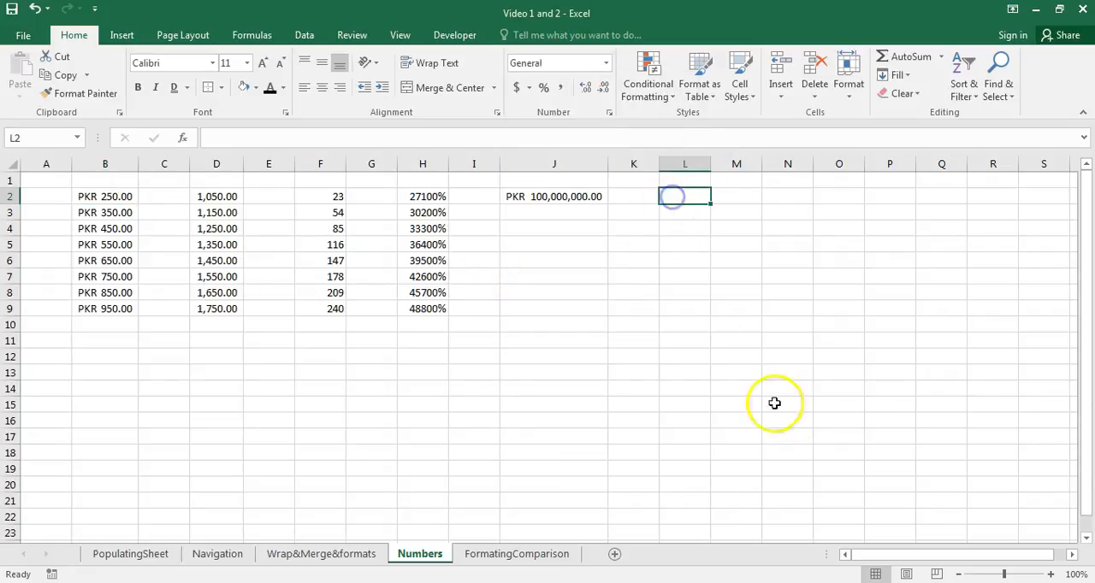
type("7")
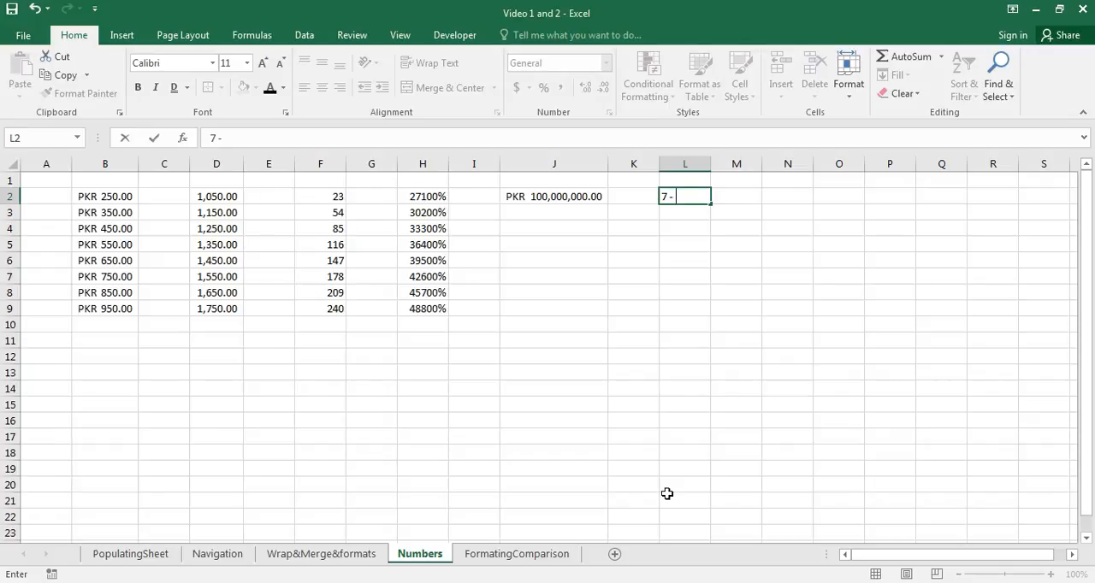
type("- Feb")
left_click(743, 508)
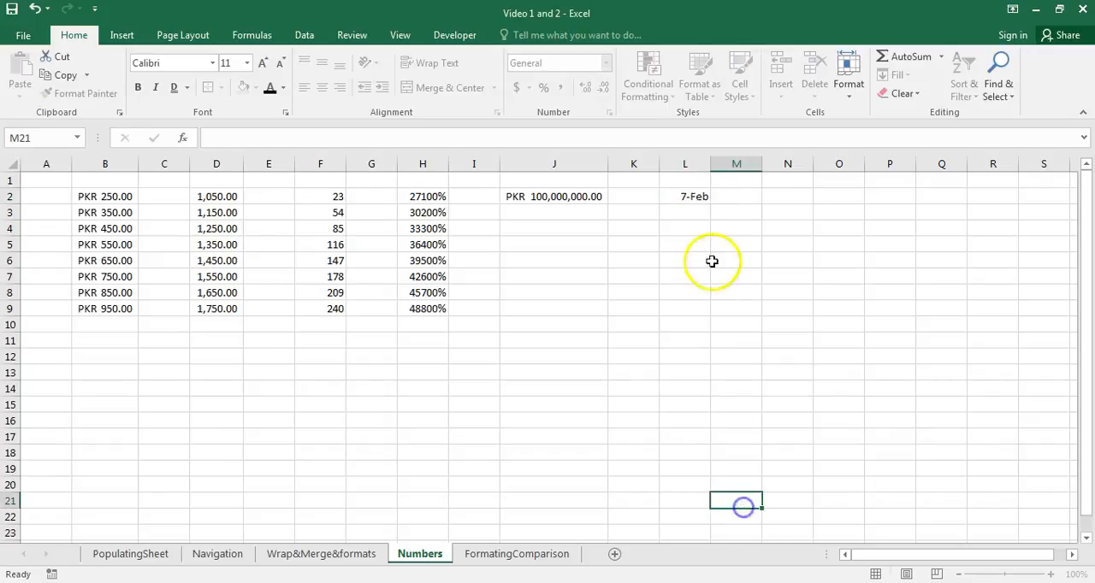
- Apply the Short Date format to L2, and switch it to Long Date
left_click(704, 199)
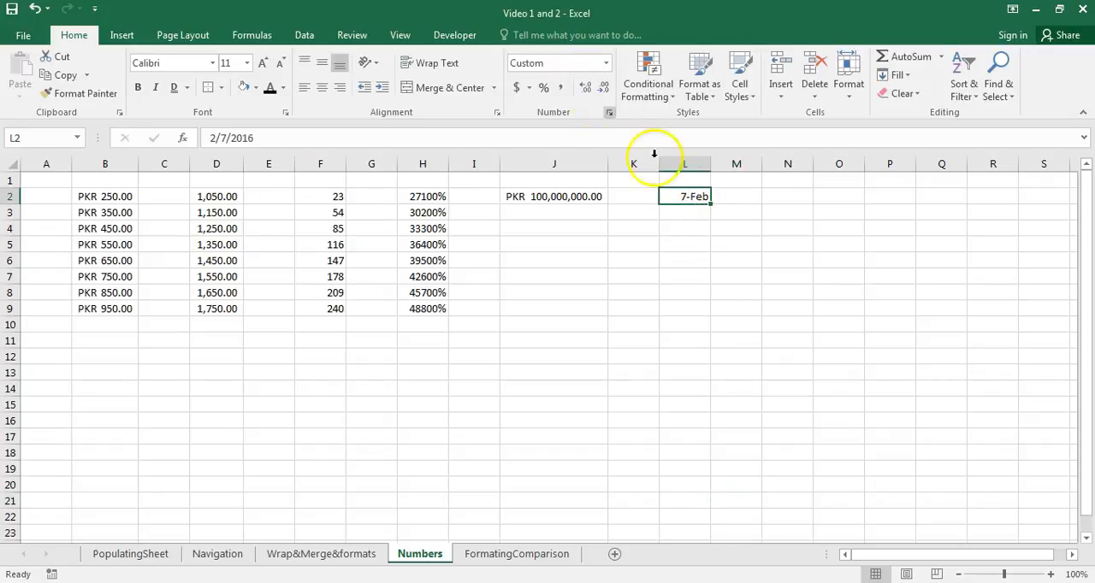
left_click(606, 63)
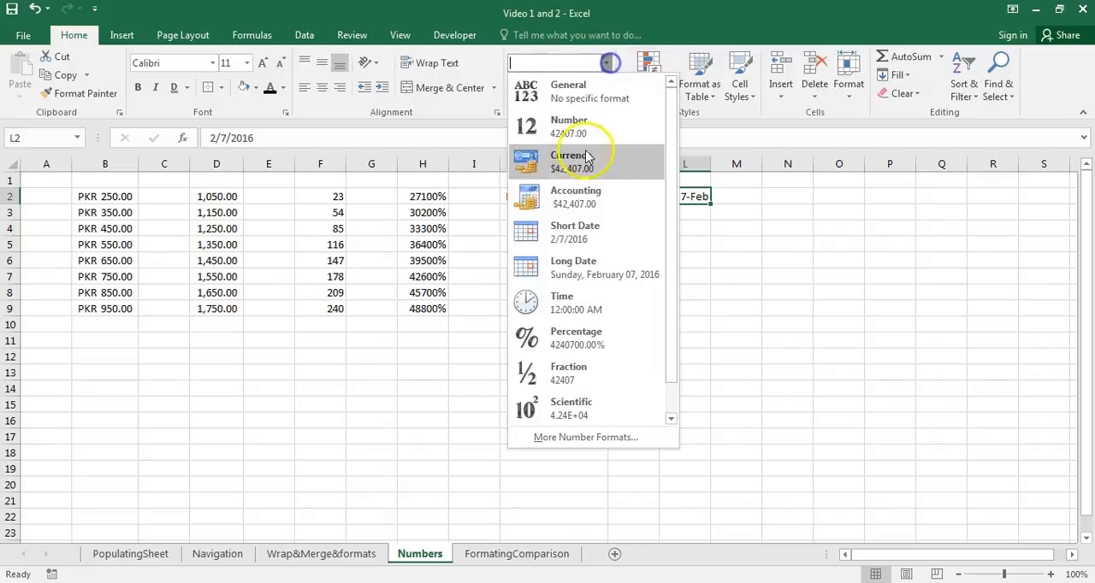
left_click(577, 239)
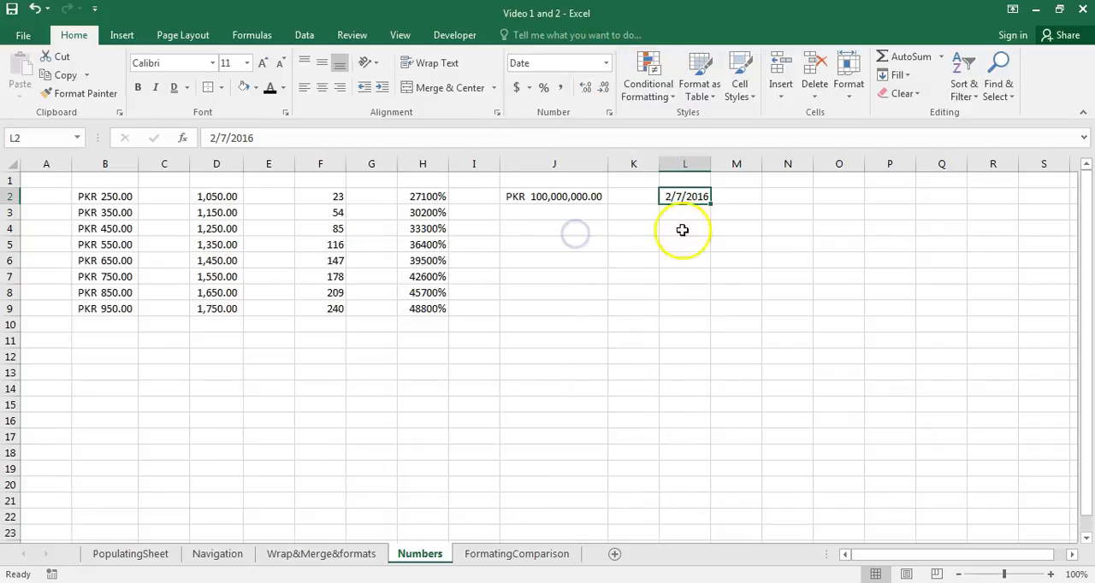
left_click(604, 63)
left_click(575, 270)
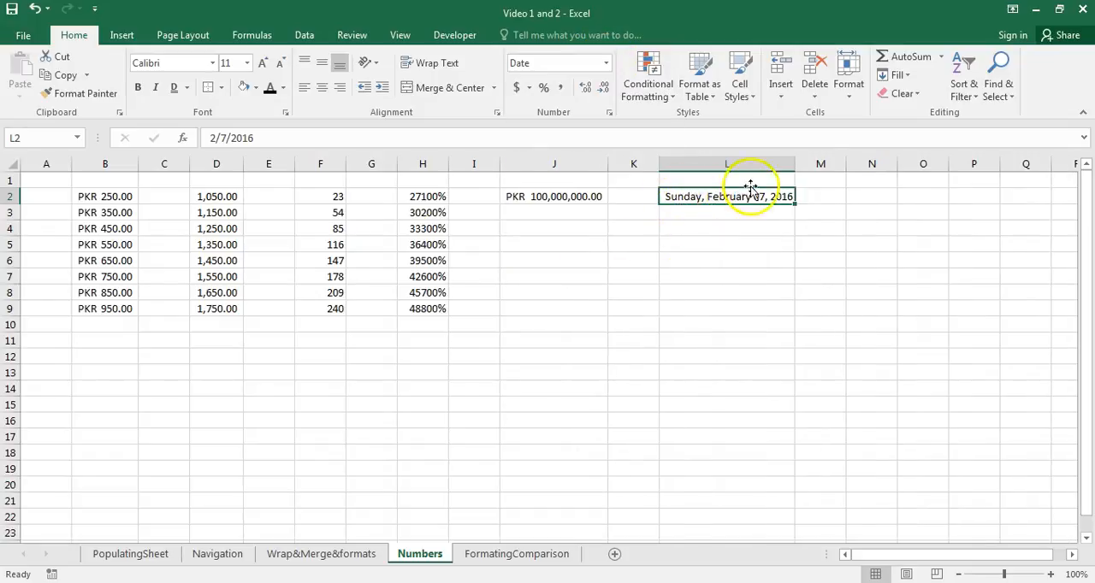
- Try several date types for L2 in the detailed number format settings, and apply the date-and-time type 3/14/12 1:30 PM
left_click(606, 63)
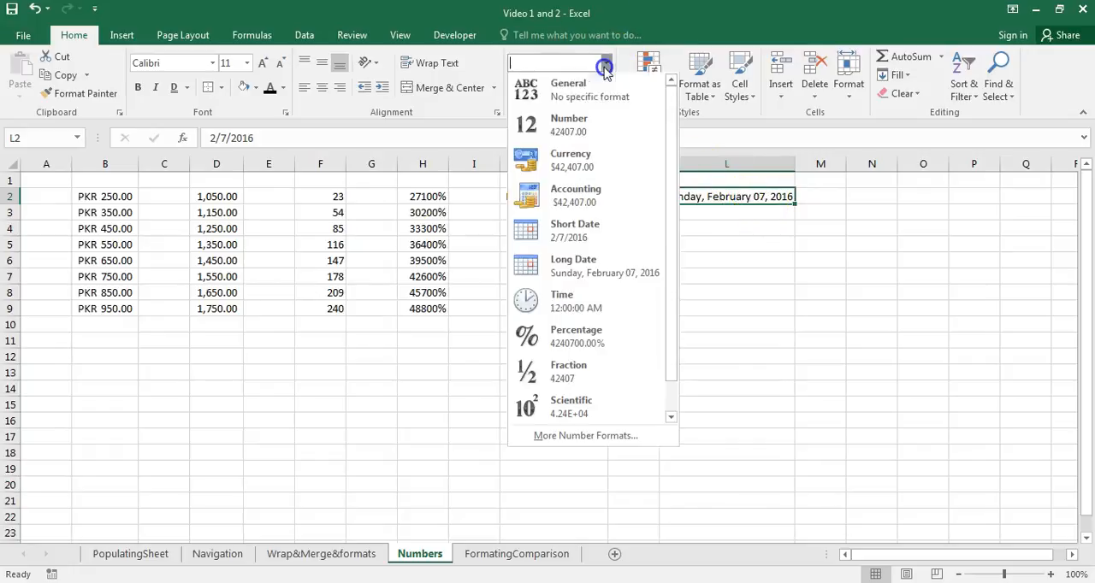
left_click(580, 441)
left_click_drag(808, 11, 414, 54)
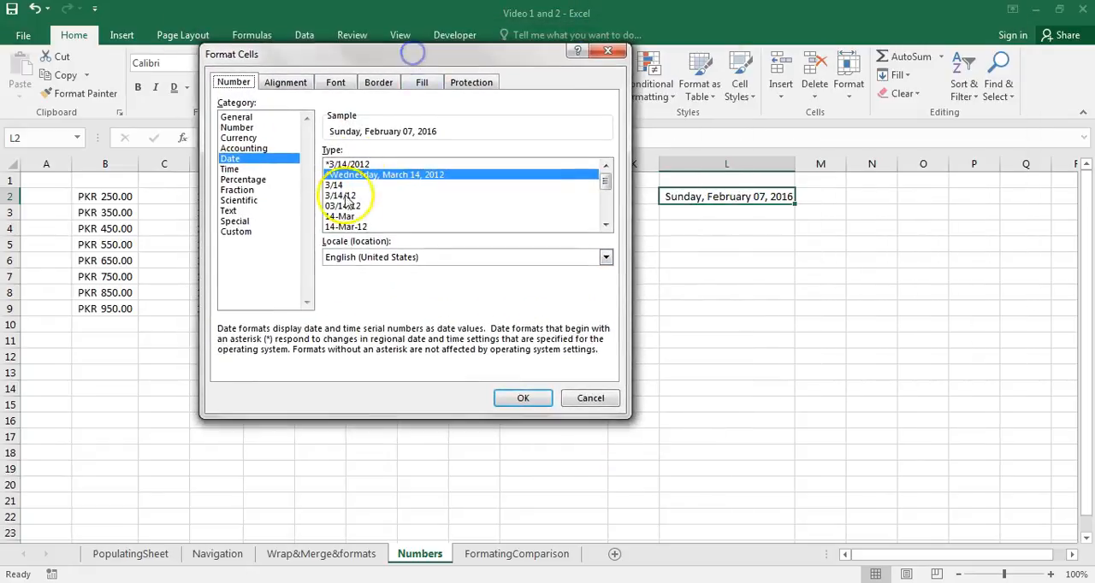
mouse_move(605, 180)
left_mouse_down()
mouse_move(605, 216)
mouse_move(606, 181)
left_mouse_up()
left_click(467, 164)
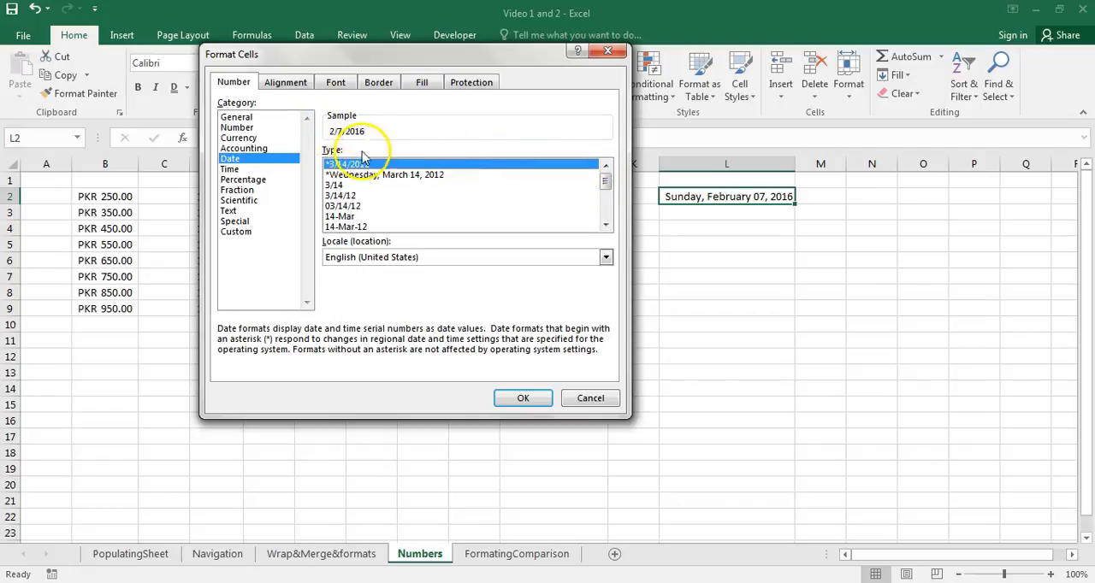
left_click(349, 174)
left_click(352, 183)
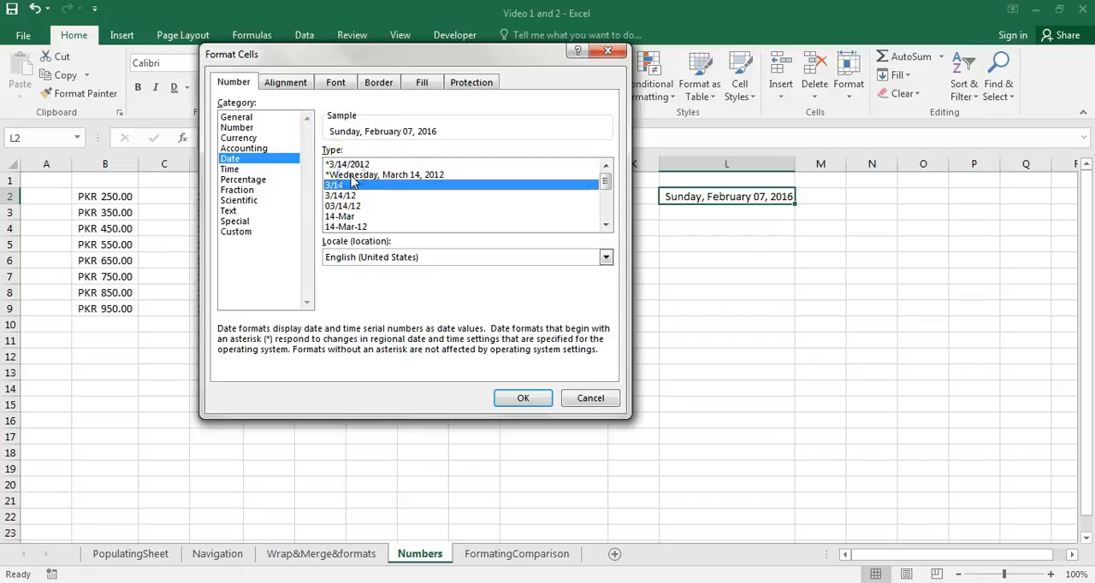
key("Down")
key("Down")
key("Down")
key("Down")
key("Down")
key("Down")
key("Down")
key("Down")
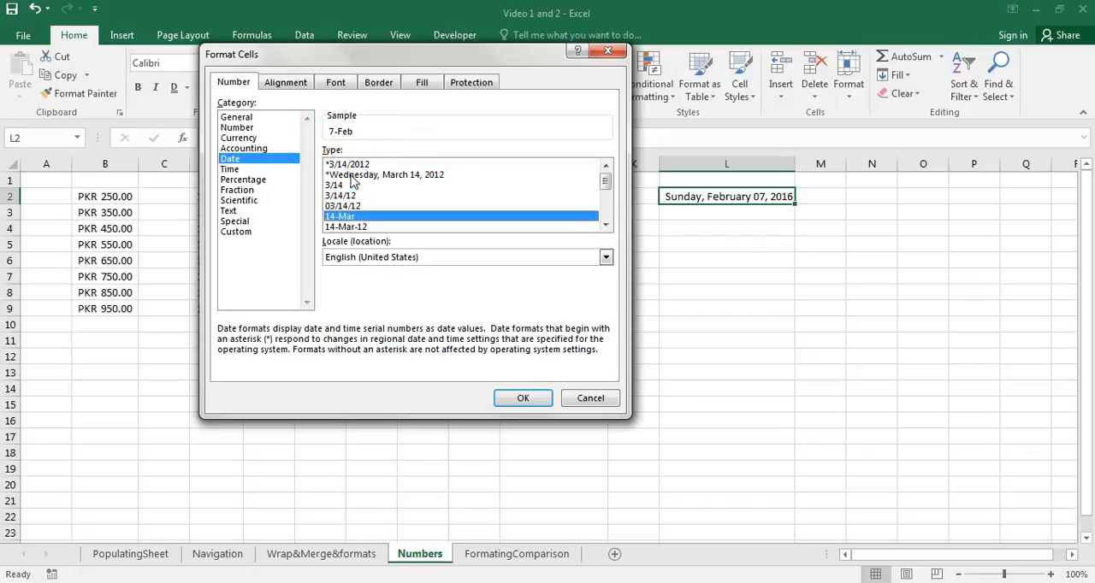
key("Down")
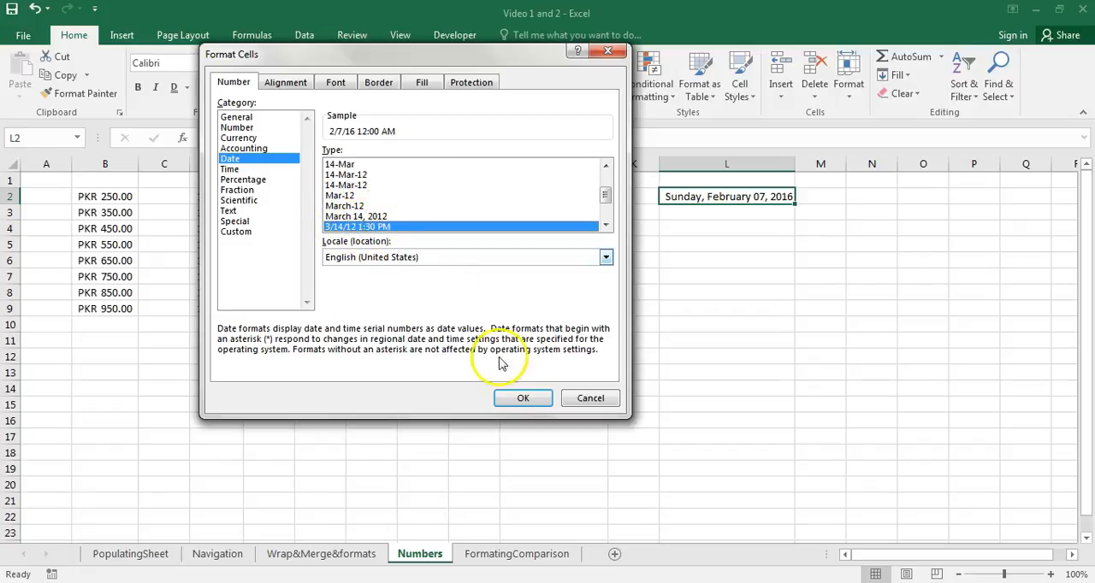
left_click(516, 401)
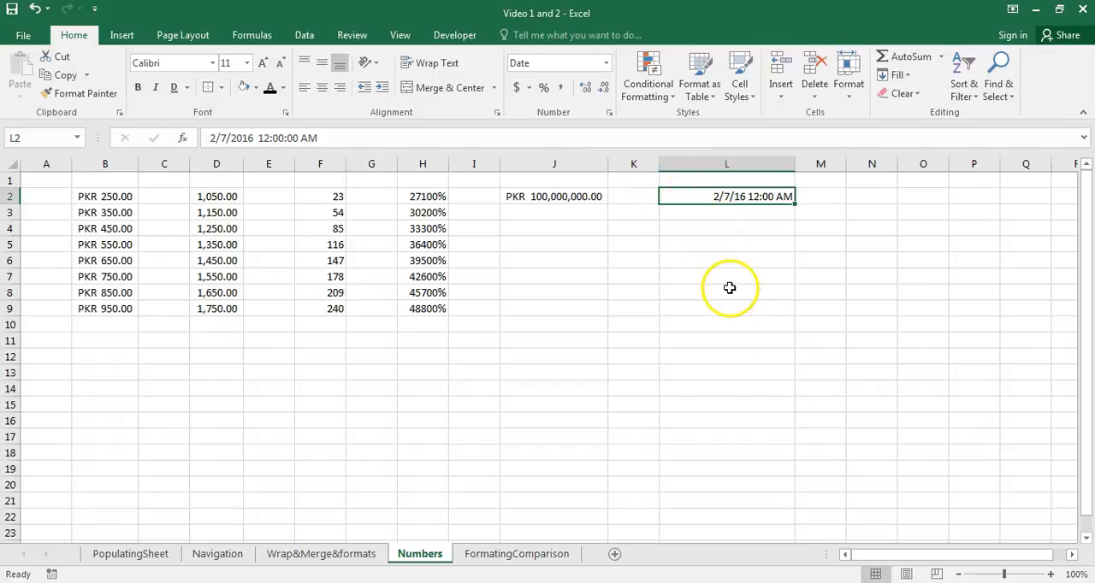
- Examine the Number, Currency and Accounting format options for the empty cell M5 in the detailed format settings
left_click_drag(779, 324, 703, 196)
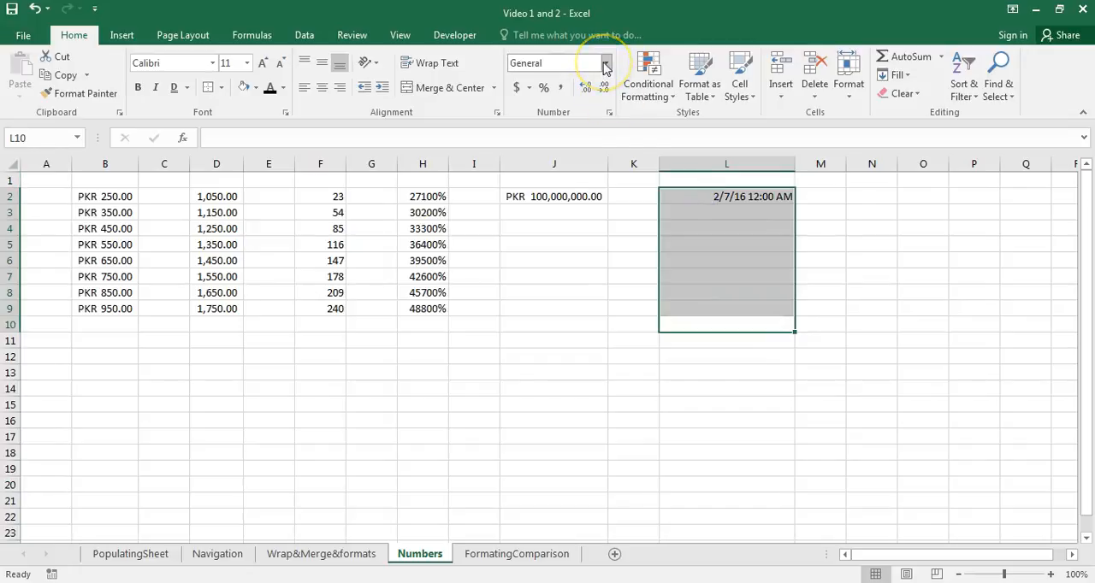
left_click(807, 243)
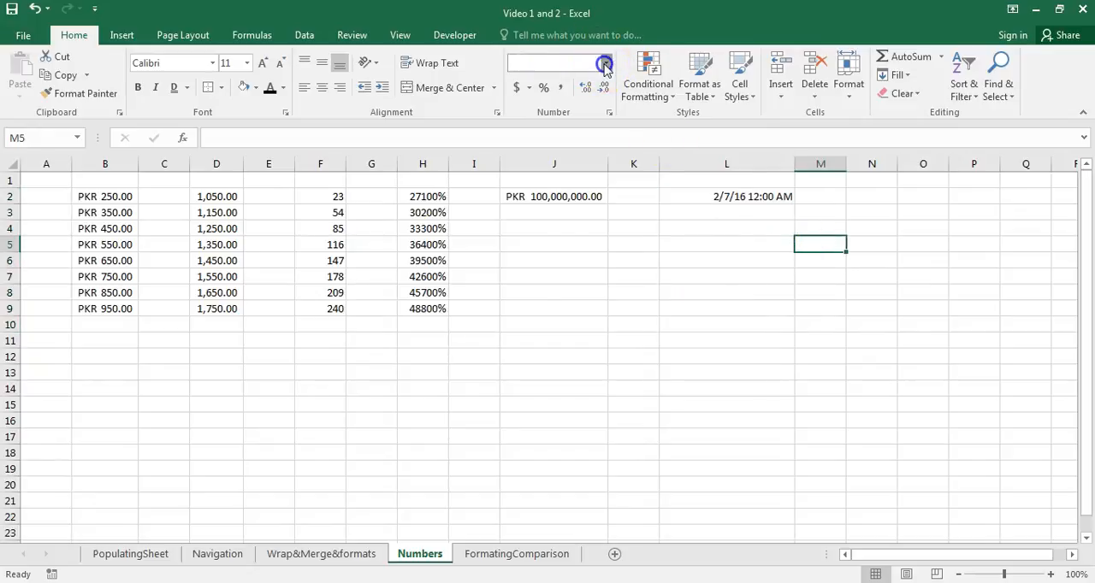
left_click(604, 65)
left_click(572, 435)
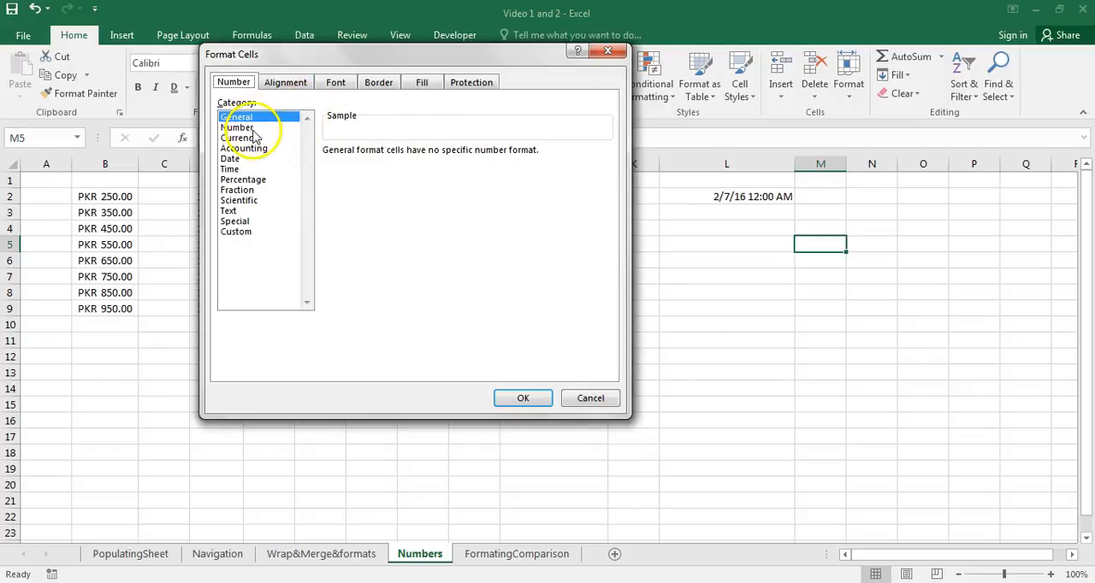
left_click(248, 128)
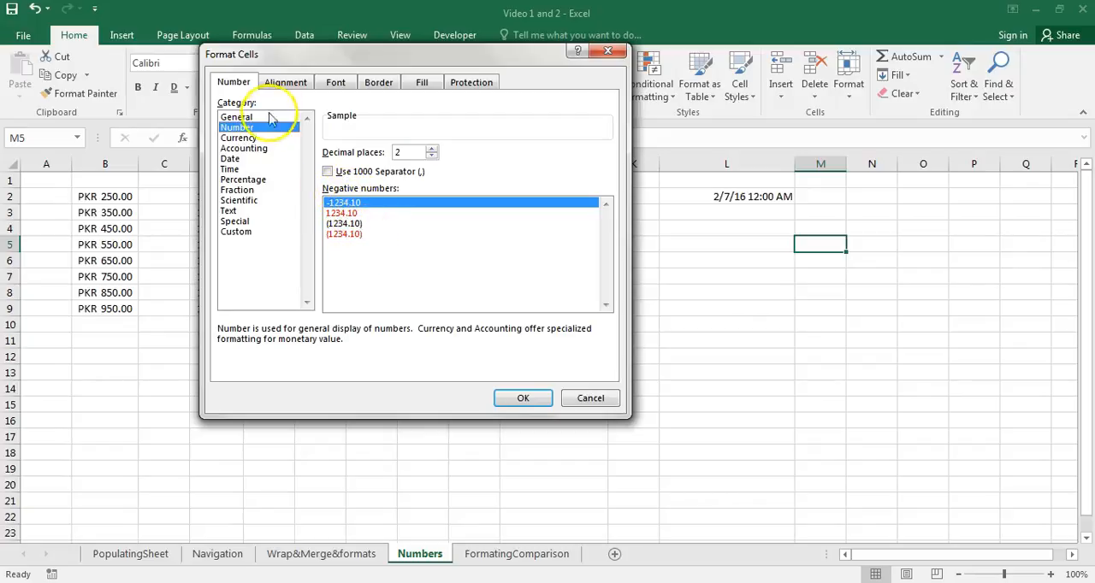
left_click(253, 139)
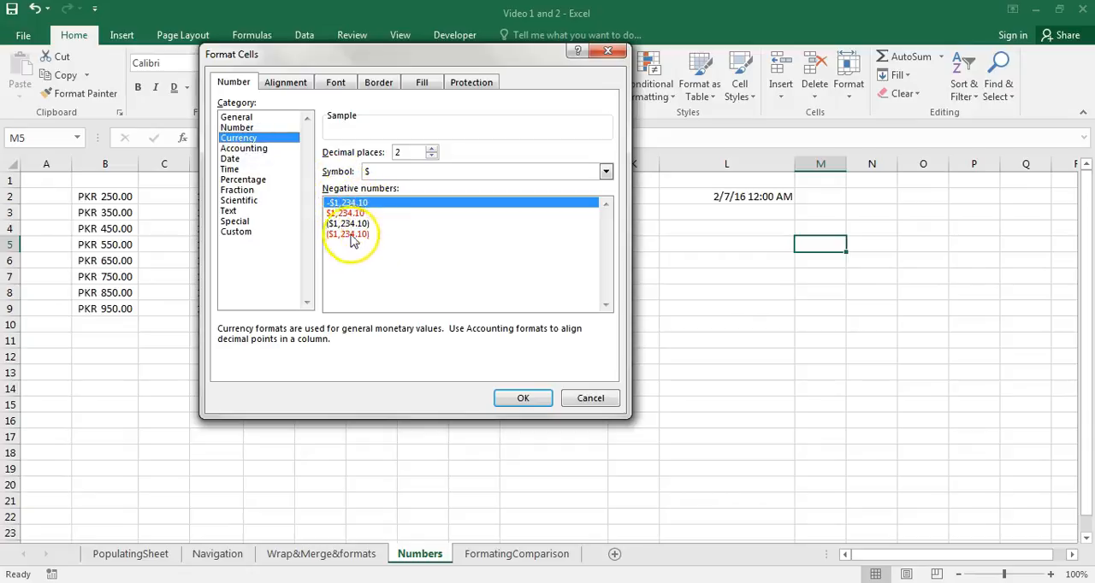
left_click(240, 149)
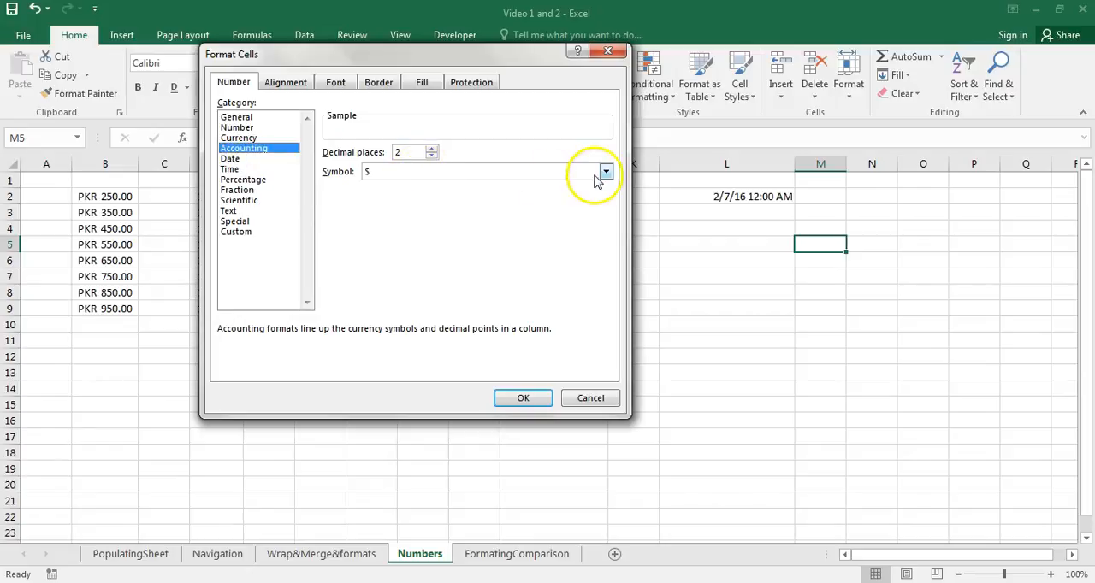
left_click_drag(508, 57, 348, 94)
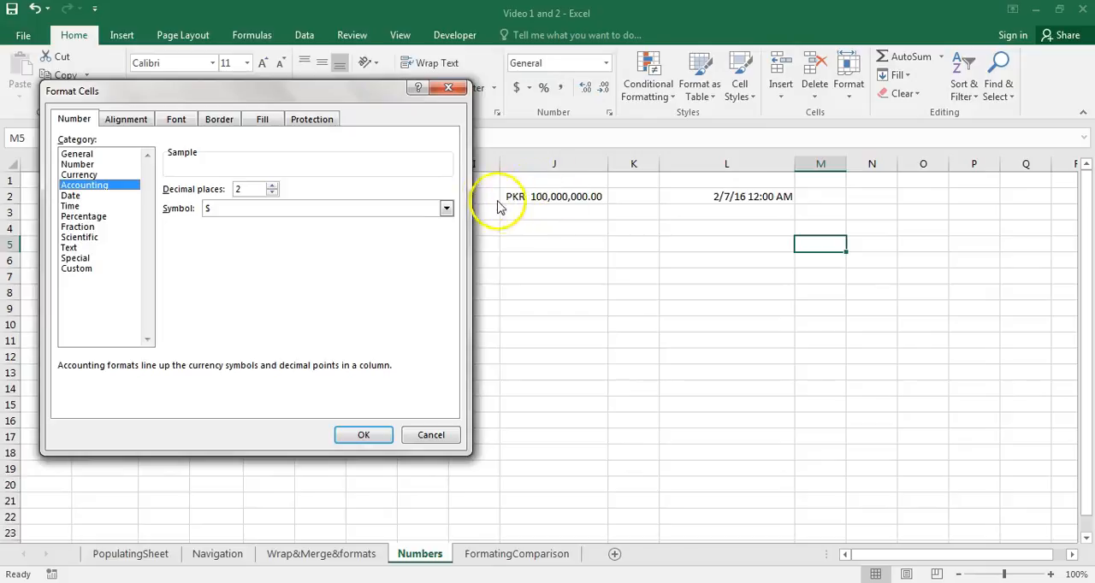
- Examine the Date, Time, Percentage, Fraction and Scientific format options for M5, including the remaining time types
left_click(109, 203)
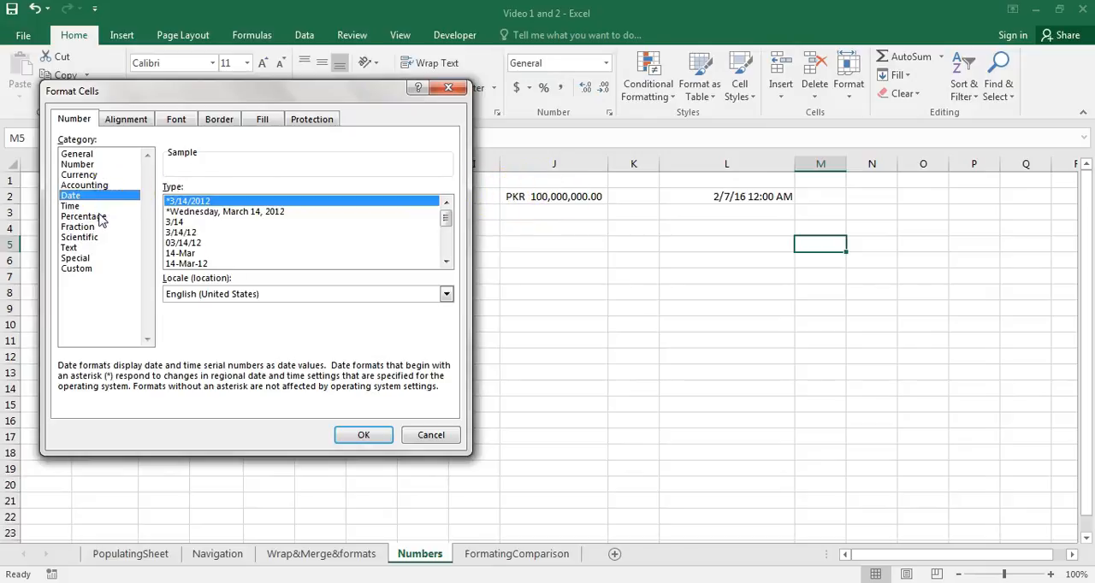
left_click(70, 206)
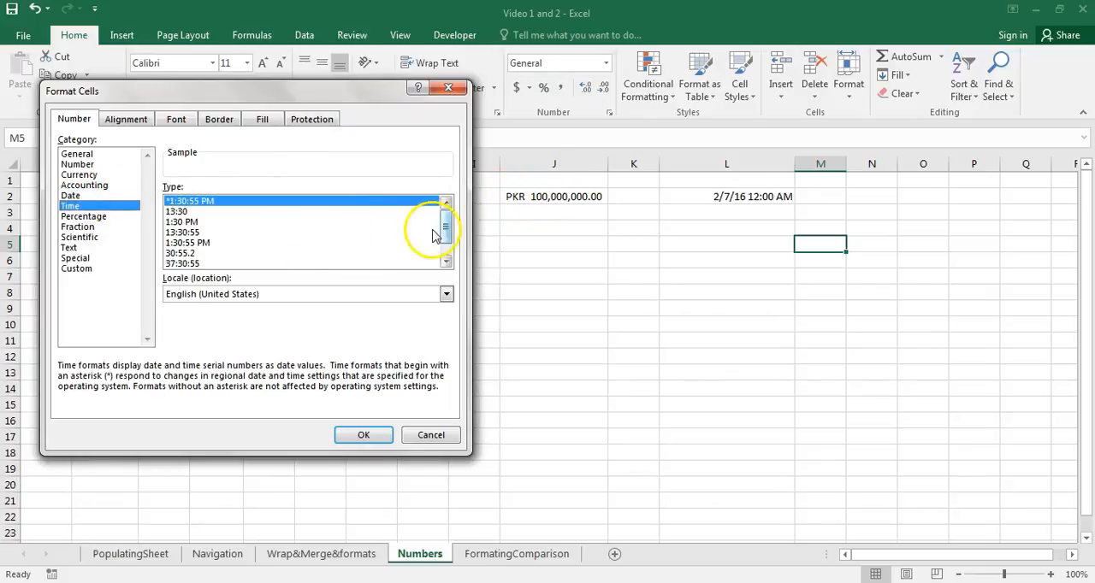
left_click_drag(445, 228, 447, 235)
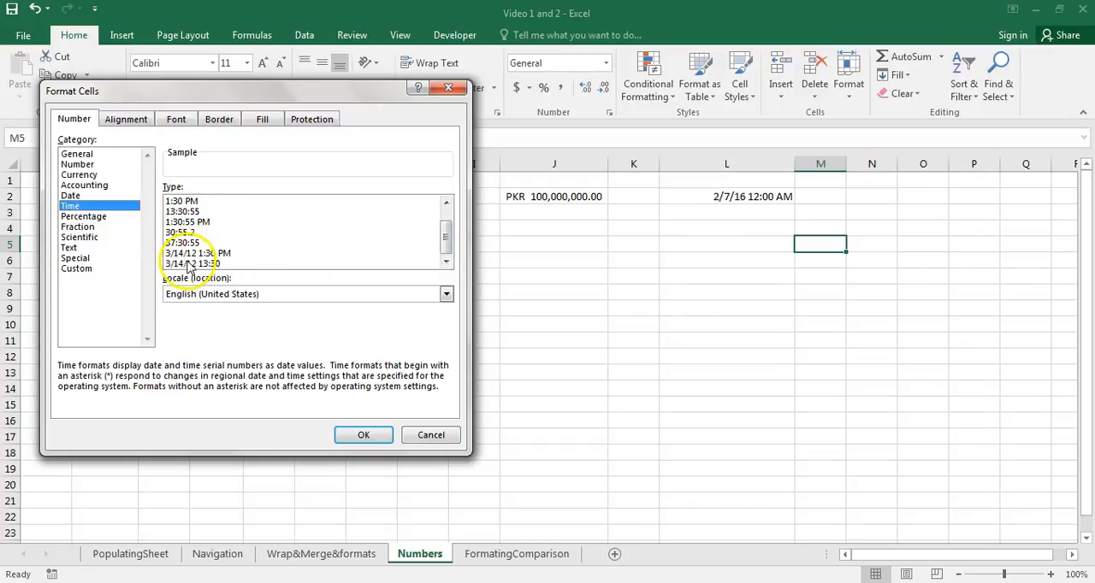
left_click(103, 220)
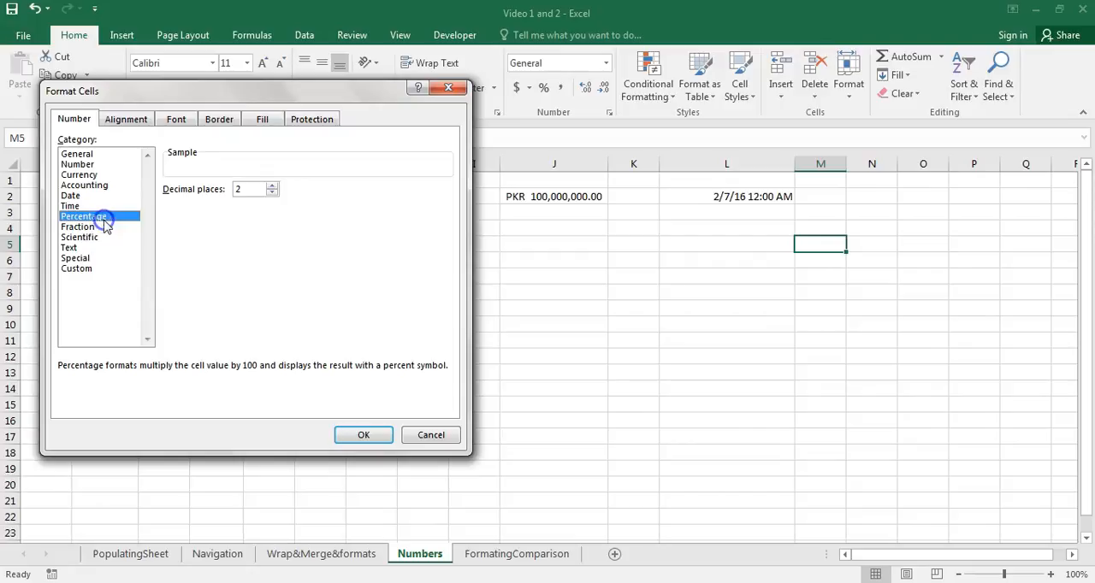
left_click(94, 228)
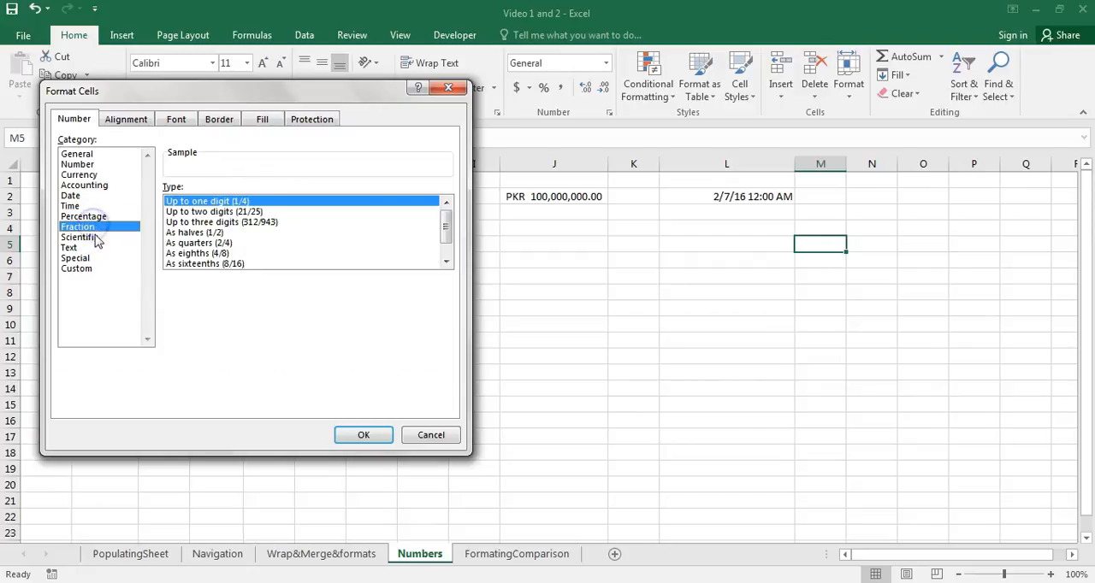
left_click(96, 238)
- Review the General, Number, Currency and Accounting categories again, and apply the Date type *3/14/2012 to cell M5
left_click(82, 155)
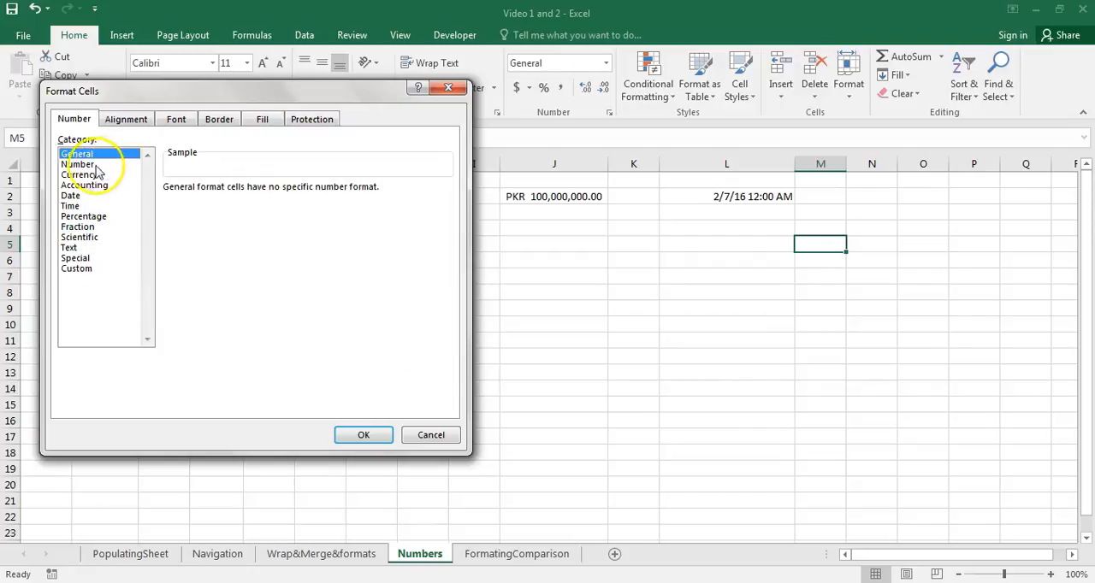
left_click(85, 164)
left_click(86, 175)
left_click(86, 186)
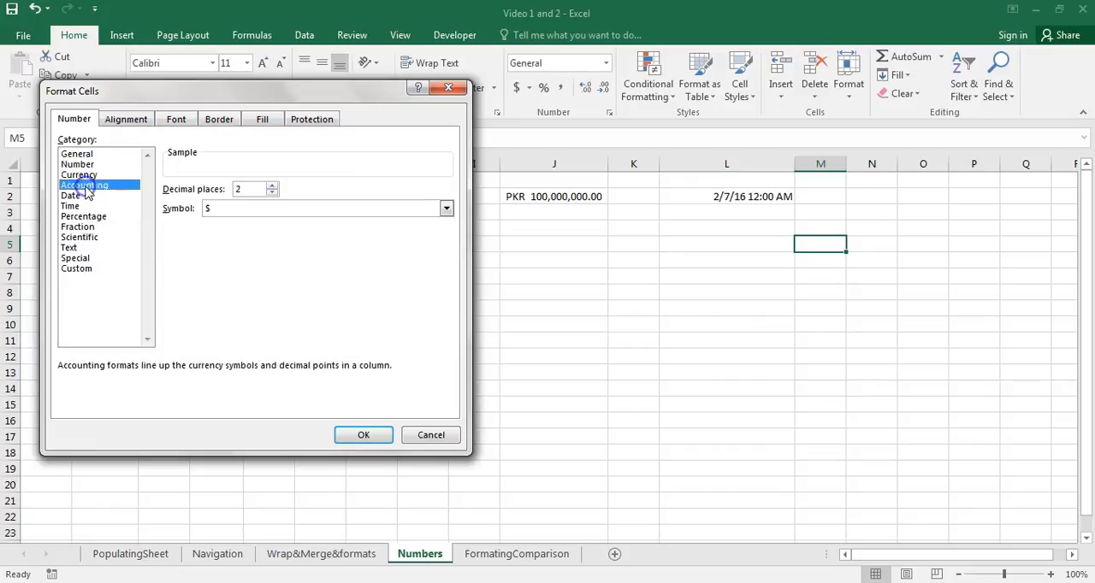
left_click(73, 197)
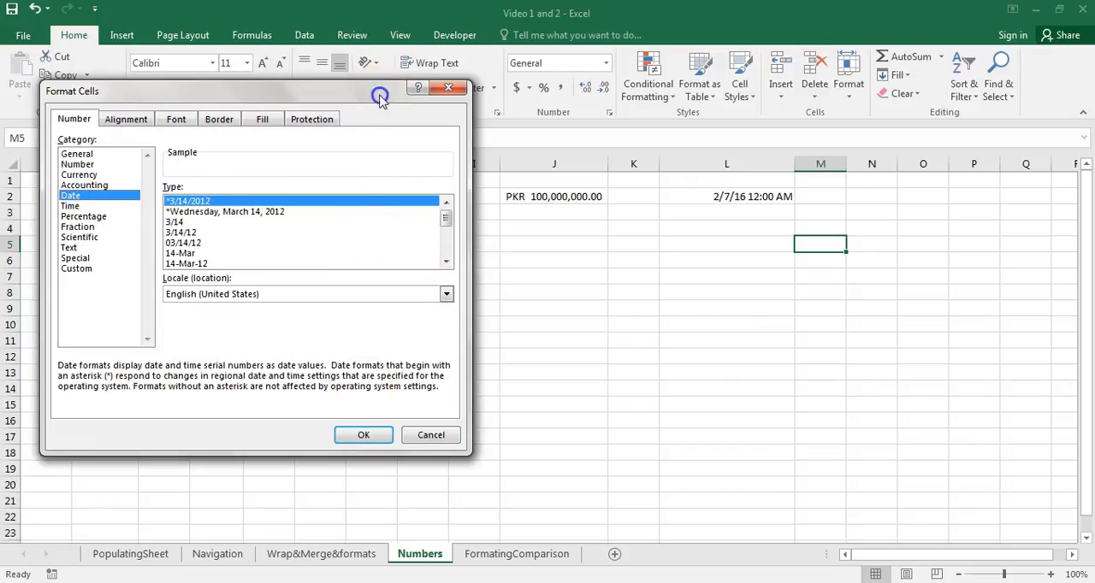
left_click_drag(381, 99, 492, 75)
left_click(480, 414)
left_click(489, 417)
left_click(590, 255)
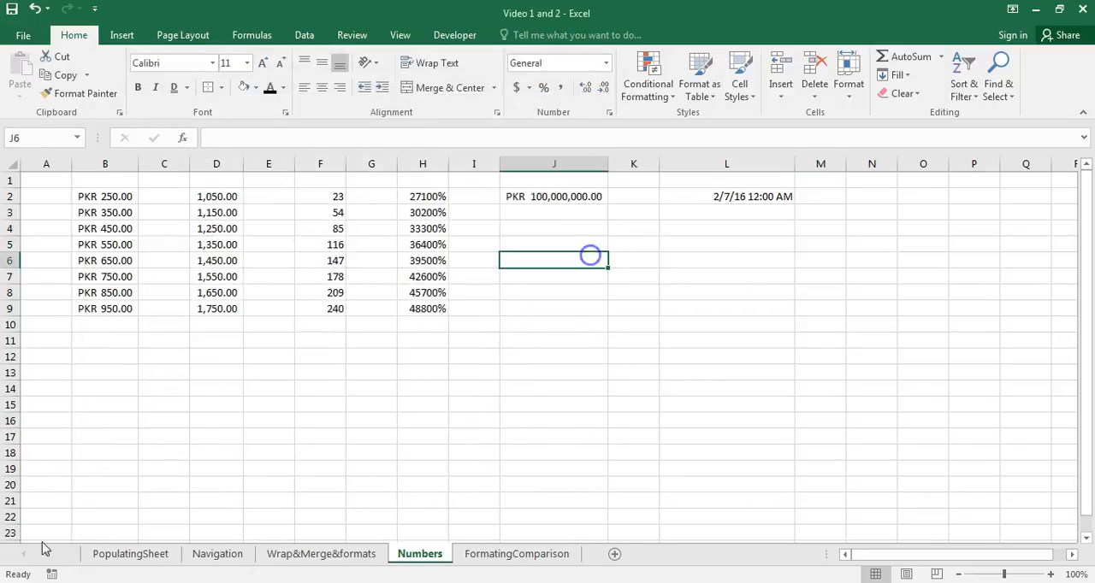